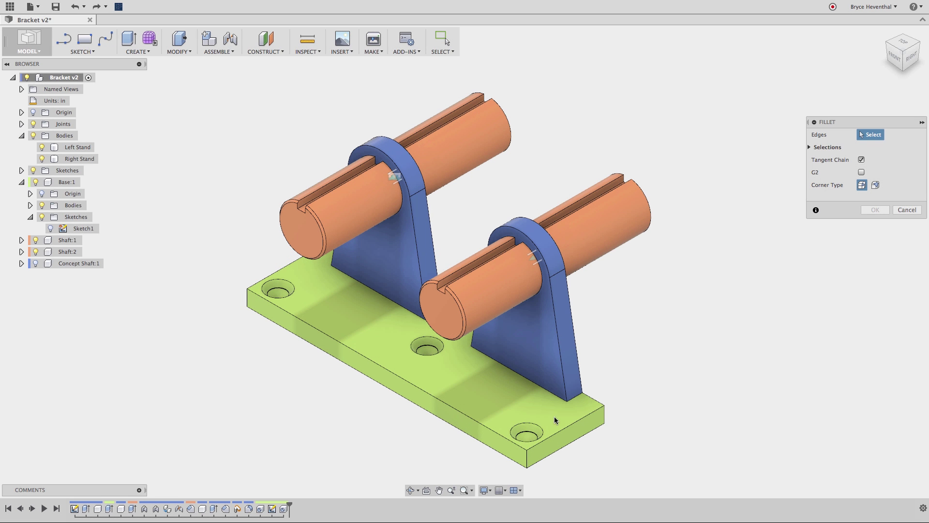
Step: Fillet the base's two front top edges and both shaft-end edges at 0.05 in
click(565, 429)
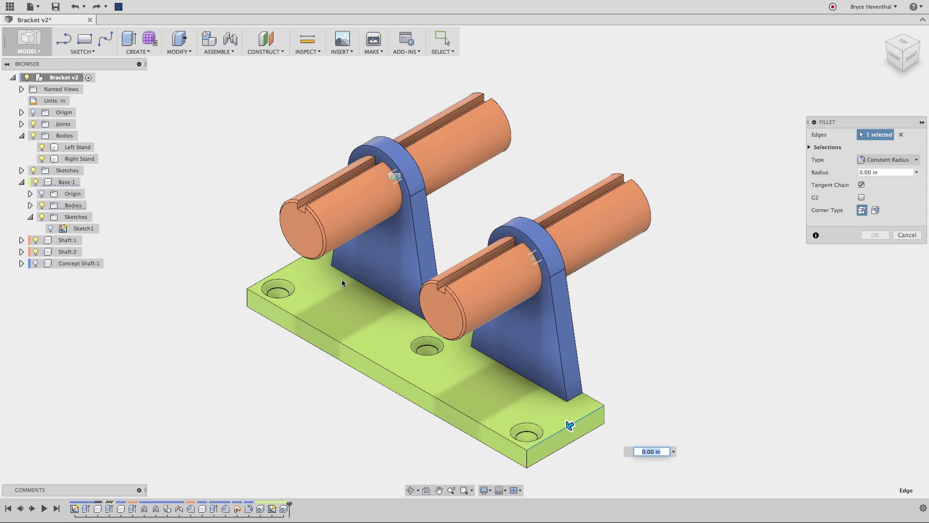
click(290, 263)
click(508, 121)
click(640, 191)
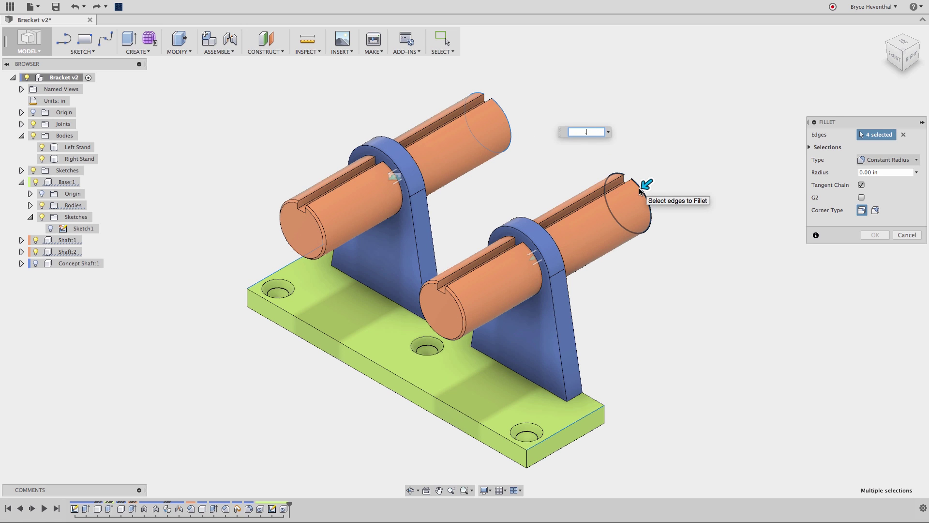
text(.05)
key(Return)
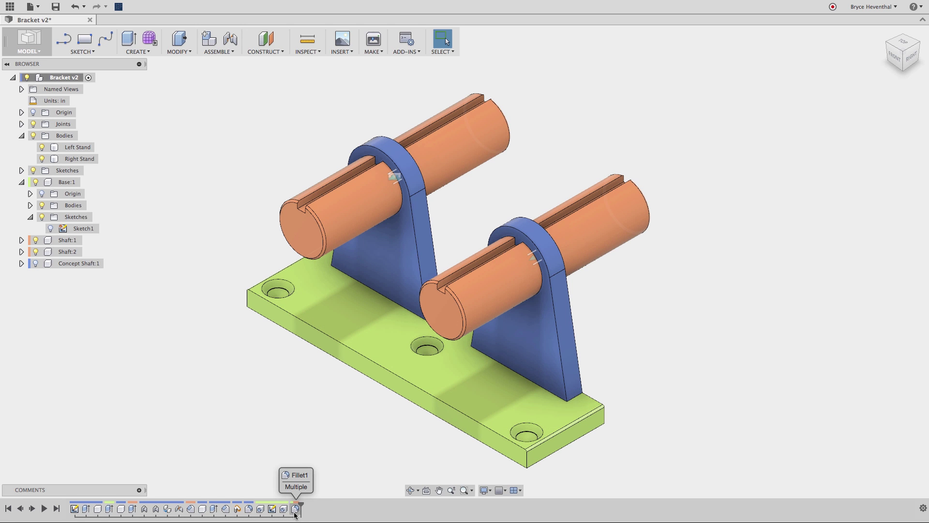
Step: Insert the Base Table v2 design and nest it under the Base:1 component
shift+middle_drag(329, 451, 301, 411)
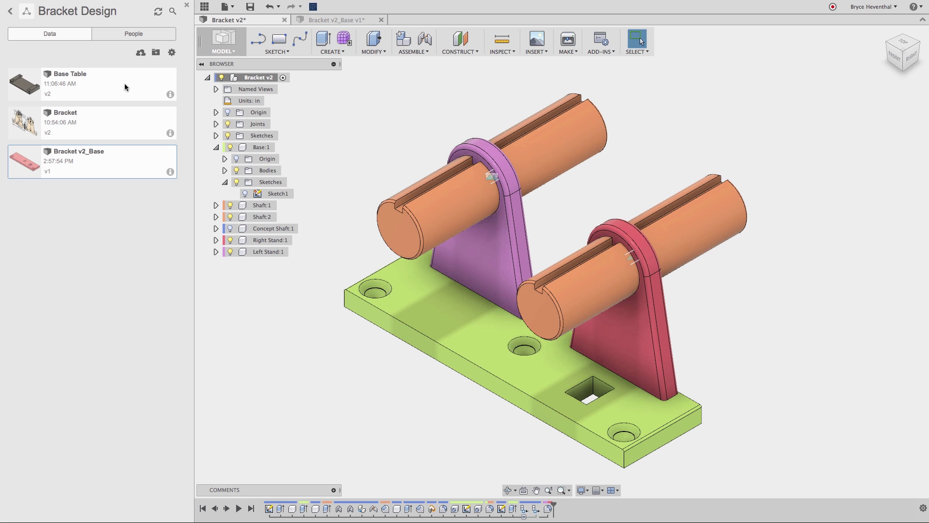
right_click(83, 87)
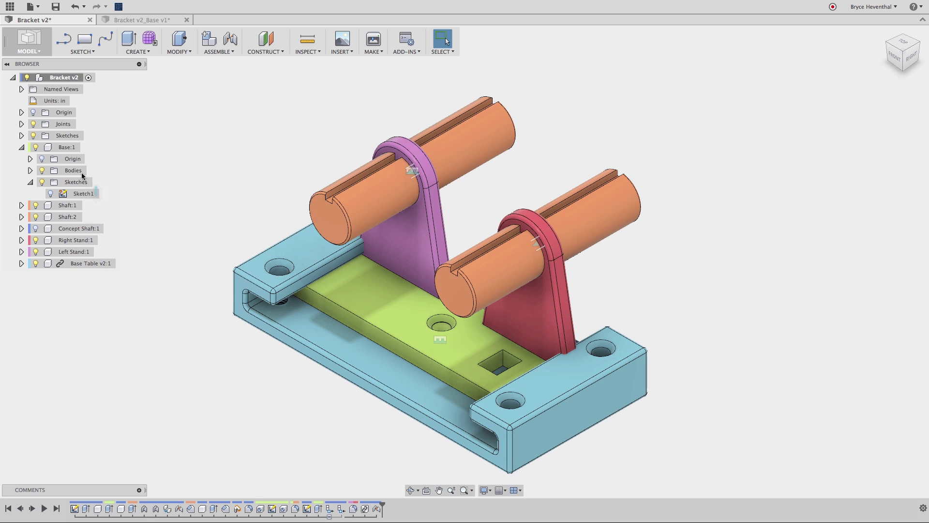
drag(67, 148, 67, 148)
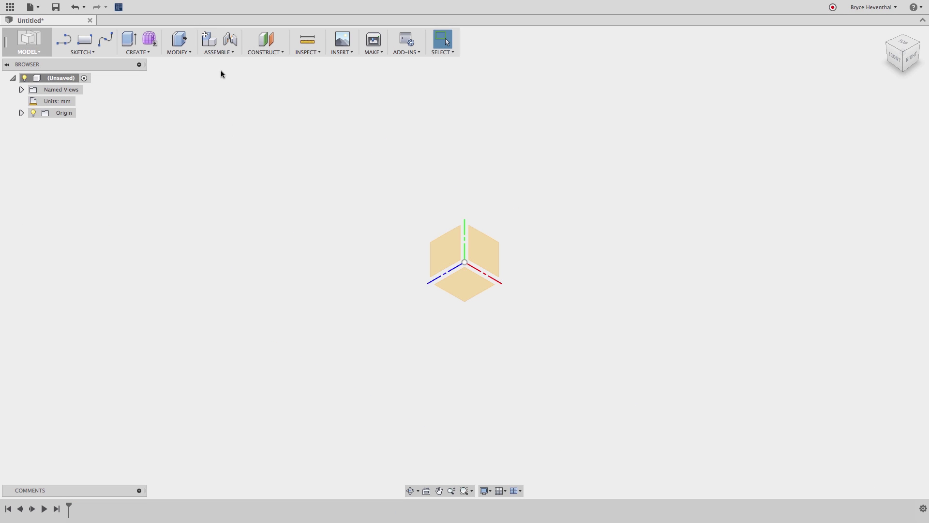
Step: Create a new empty component named Housing
click(208, 39)
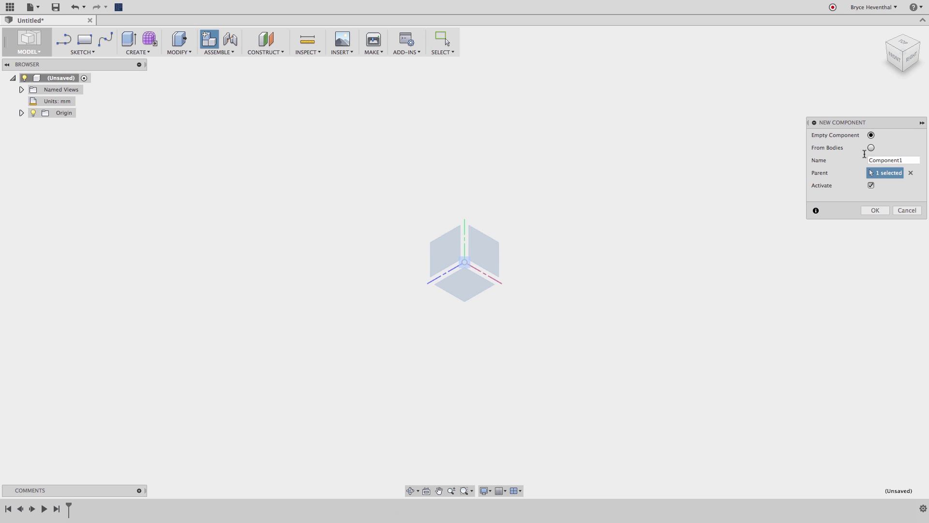
text(Housing)
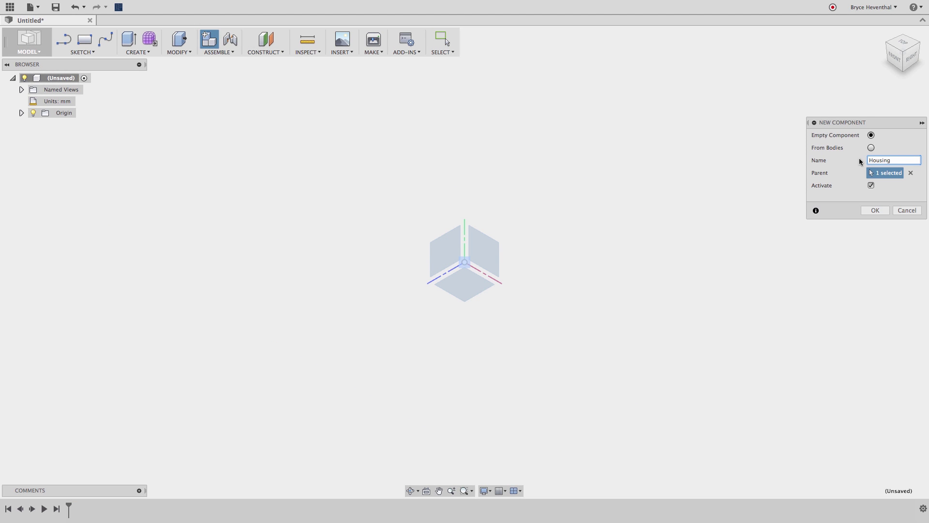
click(871, 211)
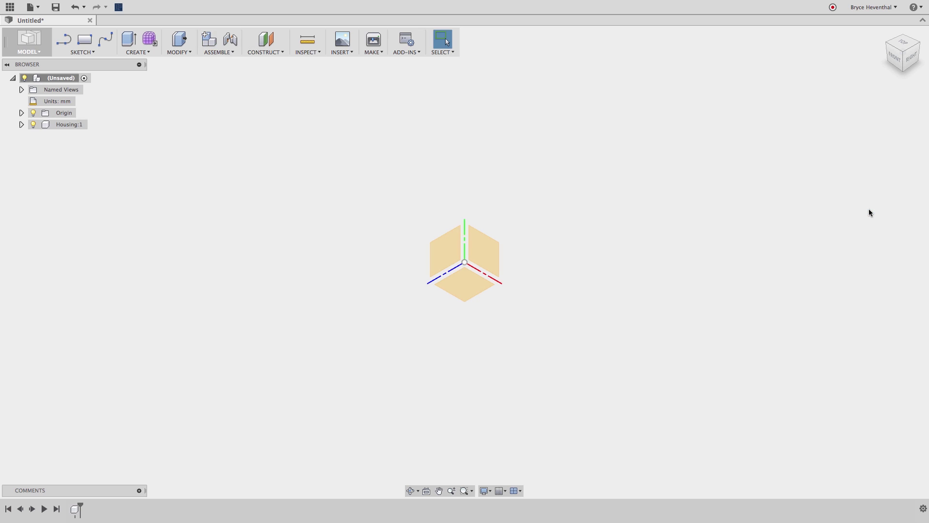
Step: Add a Shaft component and turn both stand bodies into components via Create Components from Bodies
click(209, 41)
text(Shaft)
key(Return)
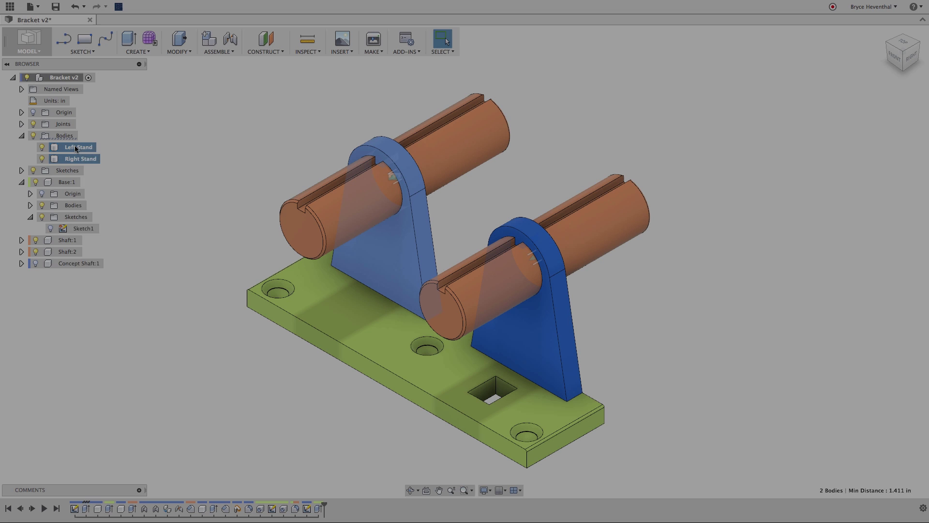
right_click(76, 148)
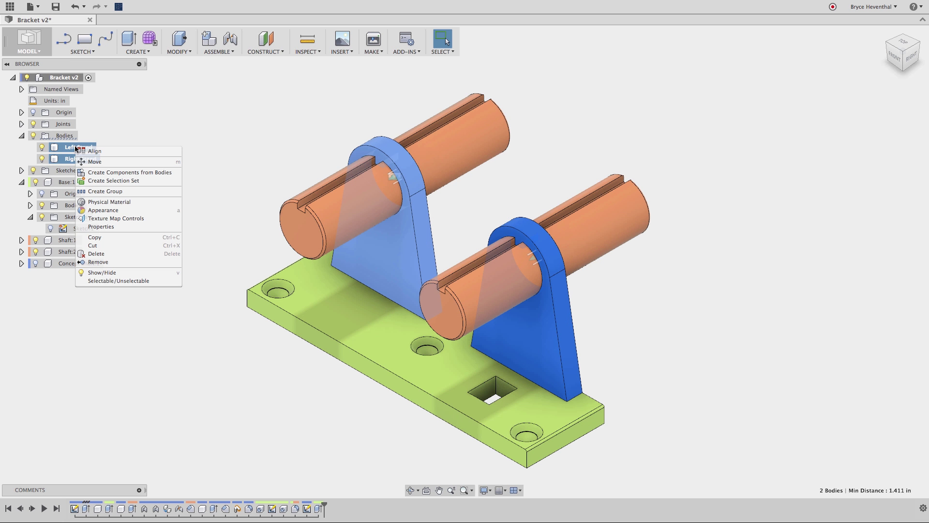
click(96, 173)
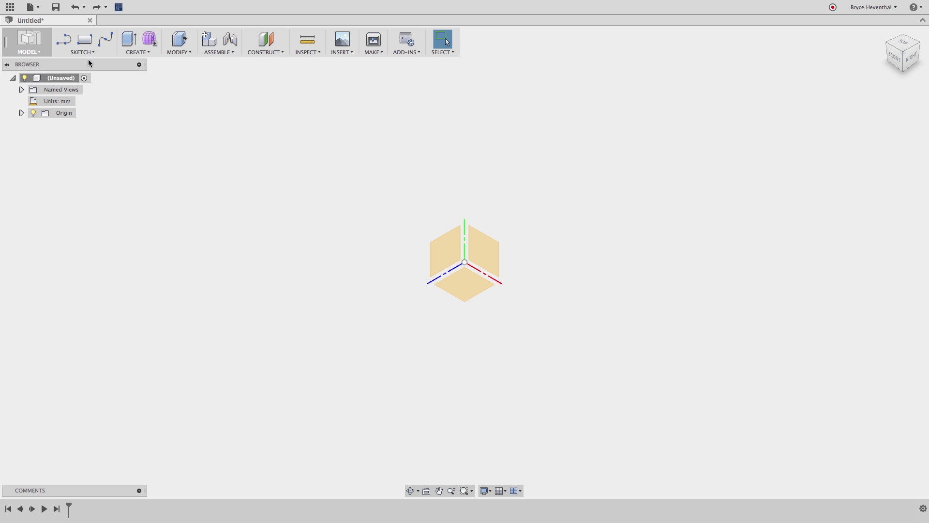
Step: Create a sketch on the origin plane and view it head-on
click(87, 52)
click(77, 62)
click(478, 255)
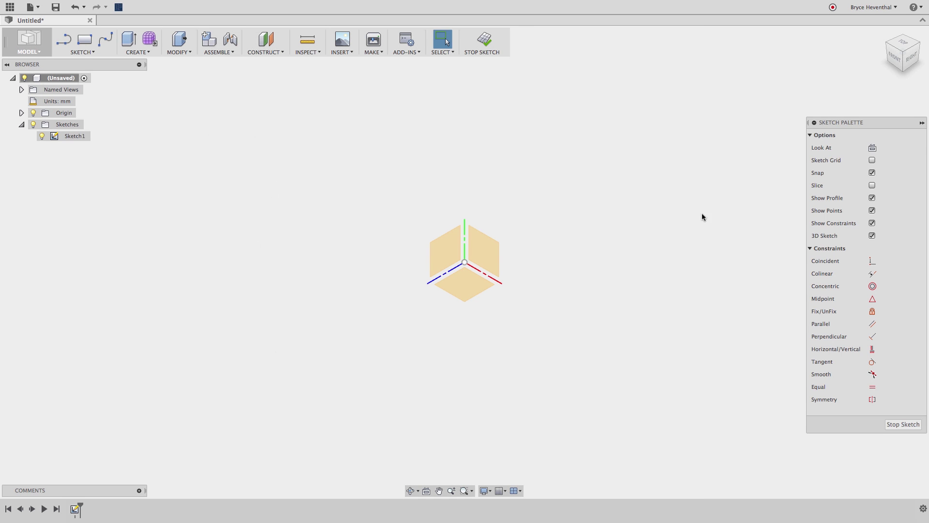
click(874, 149)
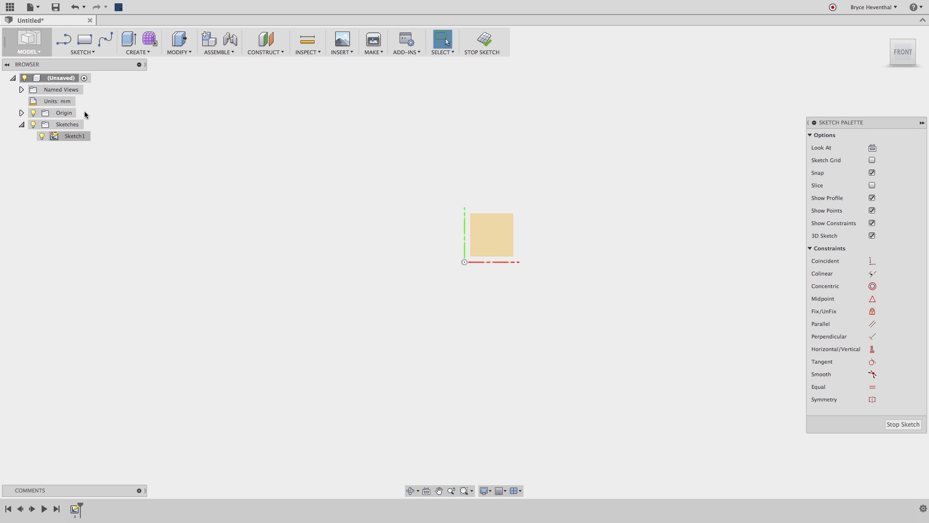
Step: Draw a center-diameter circle centred on the origin
click(82, 52)
mouse_move(91, 95)
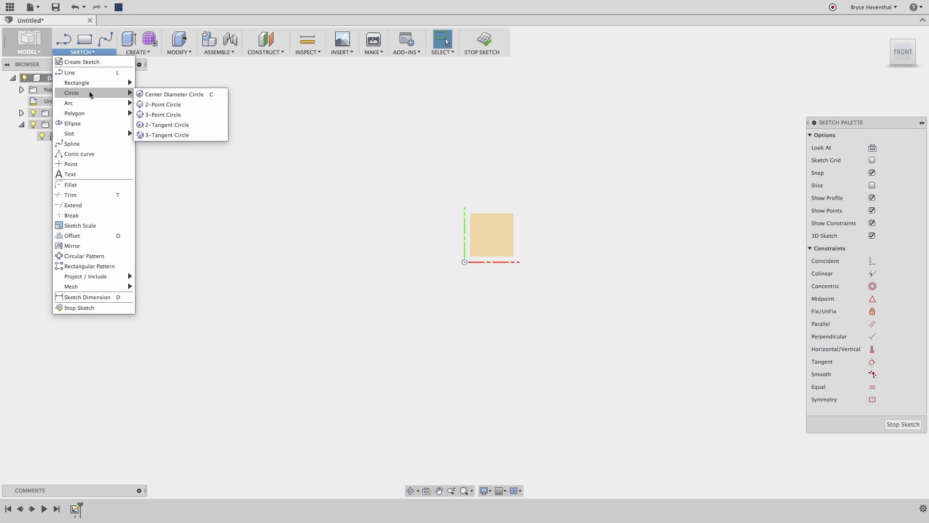
click(160, 94)
click(466, 261)
click(558, 219)
Step: Draw a line starting from the circle's left edge
click(63, 39)
click(361, 277)
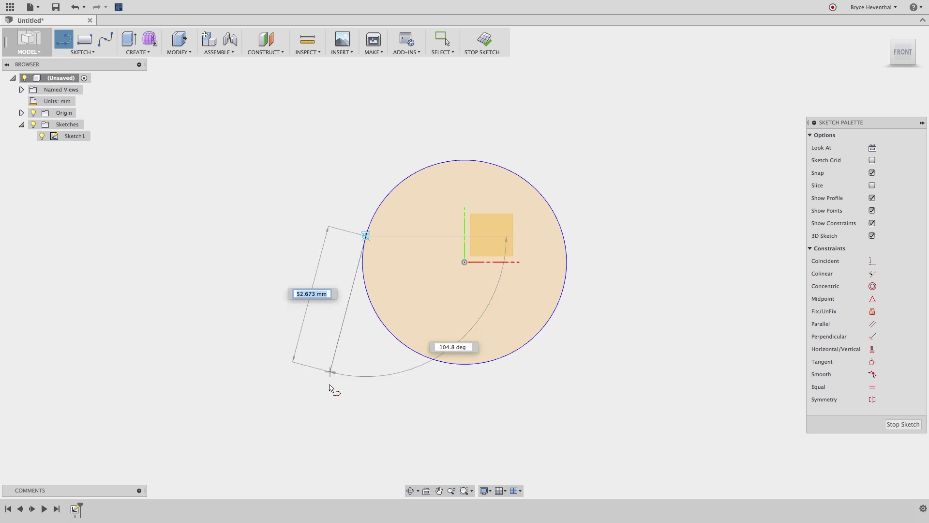
click(308, 458)
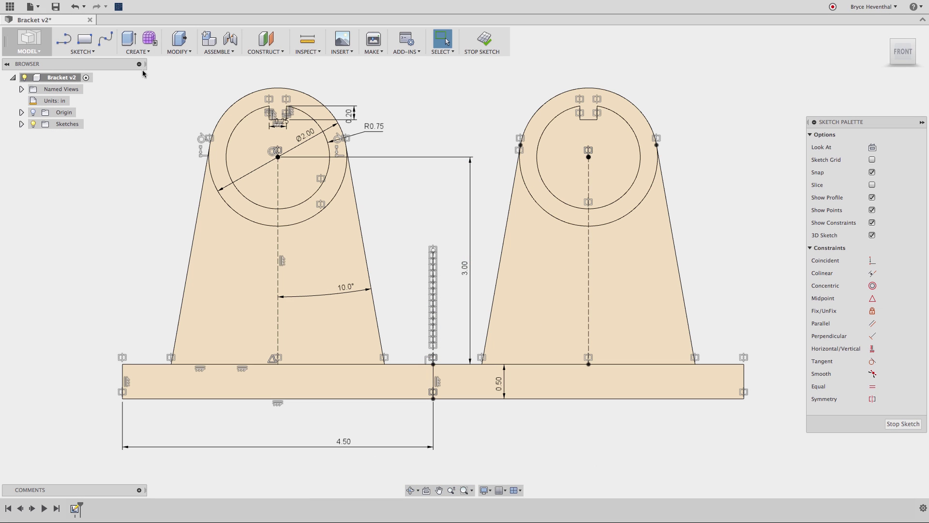
Step: Start an extrusion of both bracket profiles and both ring profiles
click(140, 52)
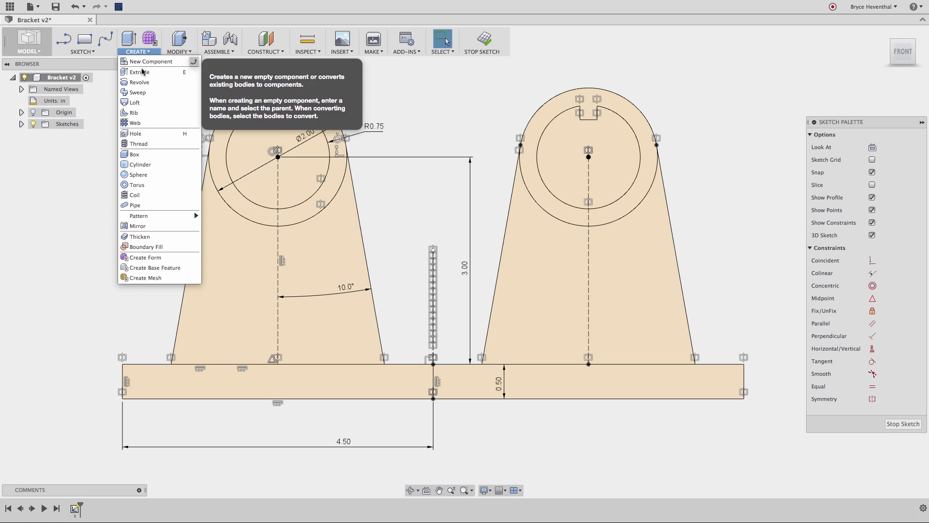
click(142, 72)
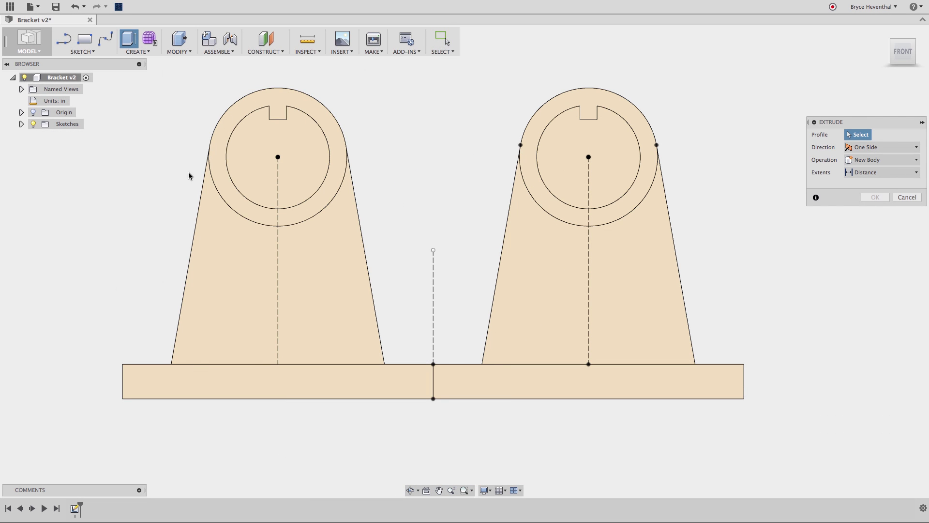
click(338, 252)
click(535, 264)
click(639, 193)
click(323, 191)
mouse_move(323, 190)
shift+middle_down()
mouse_move(395, 229)
mouse_move(416, 218)
shift+middle_up()
drag(270, 128, 268, 132)
Step: Set the extrusion to 0.5 in as new bodies and finish it
click(872, 147)
text(.5)
click(872, 185)
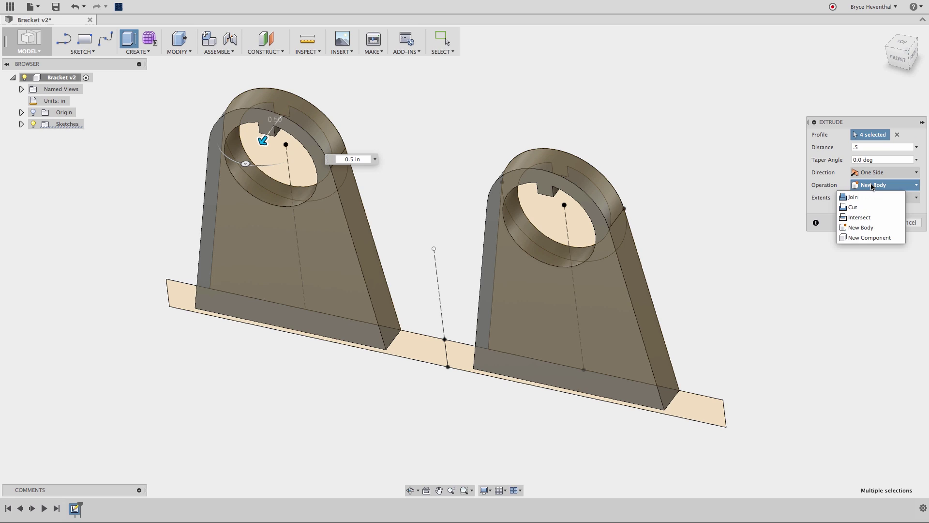
click(887, 229)
click(881, 220)
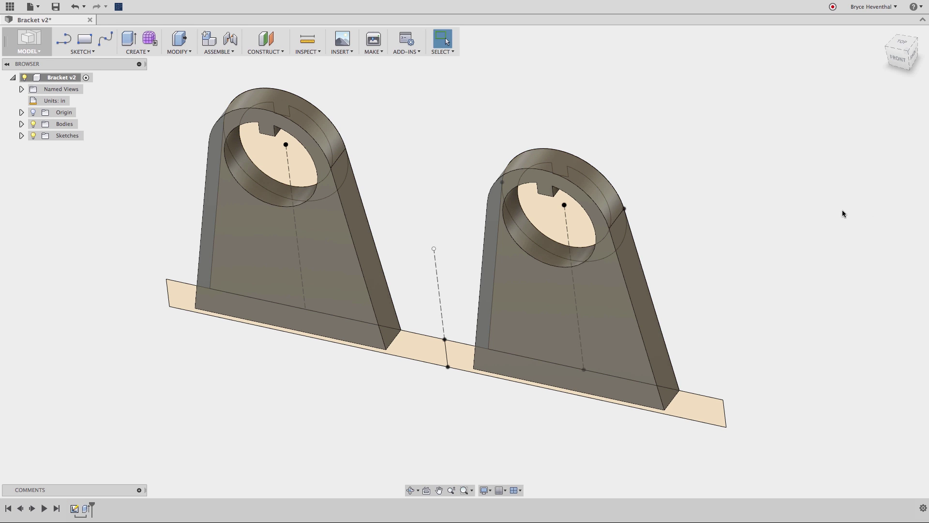
Step: Rename Body3 to Left Stand and Body4 to Right Stand
click(21, 123)
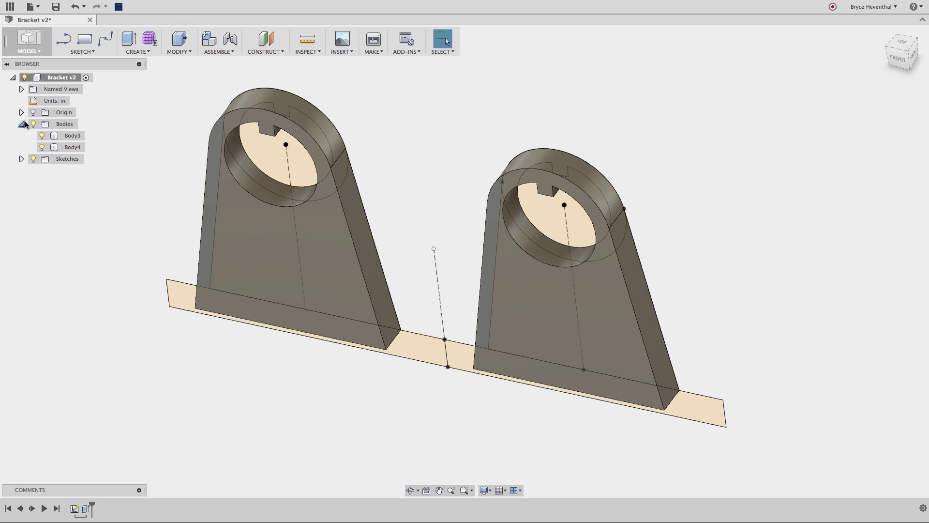
click(68, 137)
double_click(68, 137)
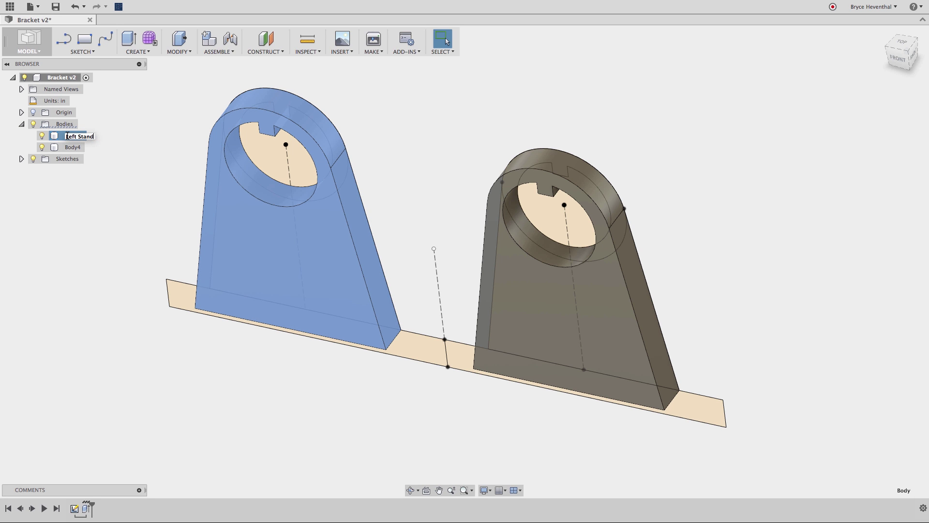
key(Return)
click(68, 148)
double_click(68, 147)
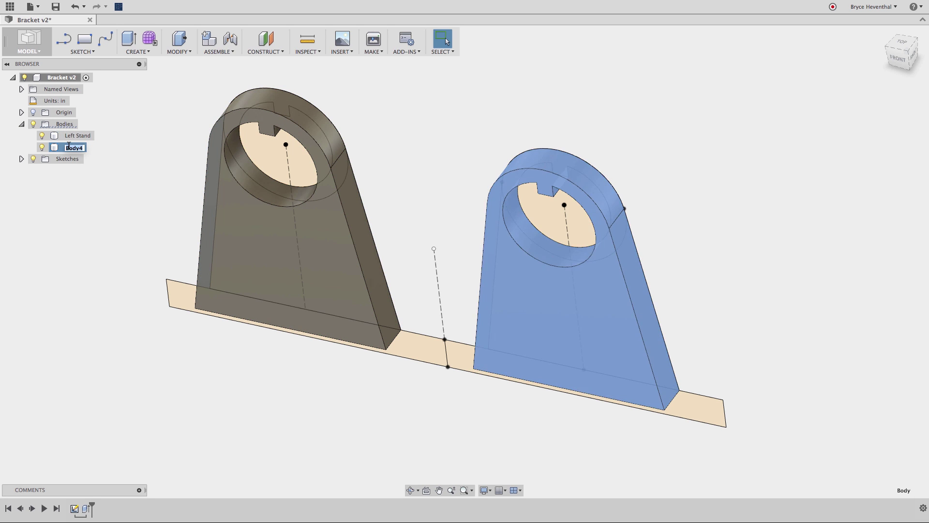
text(Right Stand)
key(Return)
click(121, 164)
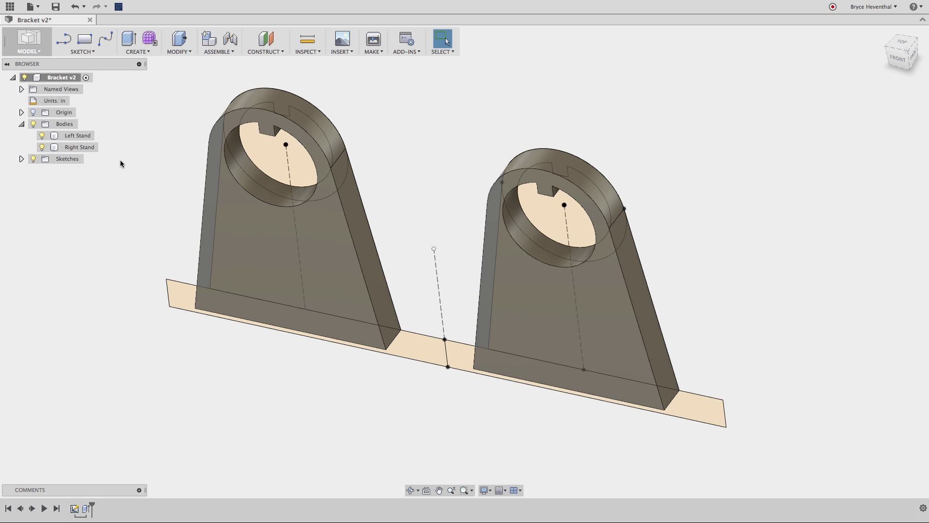
Step: Extrude the two base-plate profiles 2.5 in as a new component
click(144, 56)
click(145, 74)
click(426, 353)
click(467, 356)
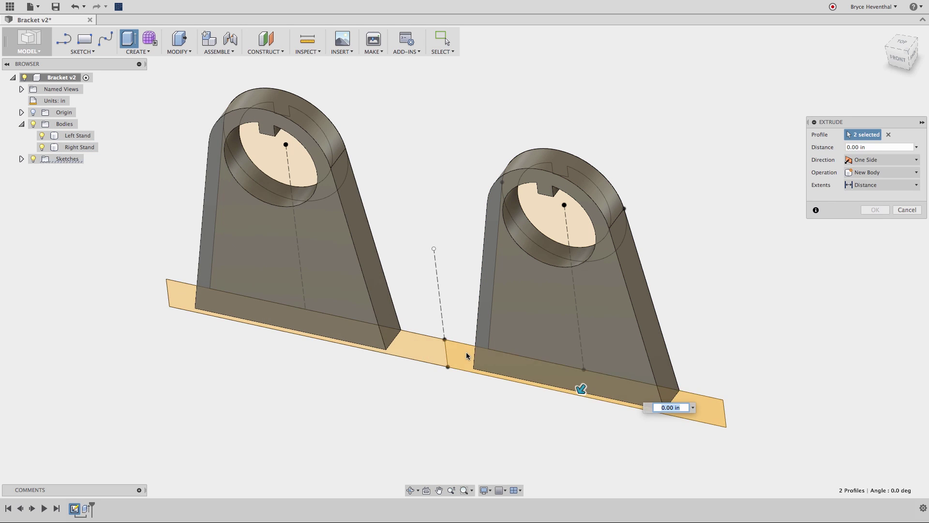
drag(581, 389, 525, 448)
text(2.5)
key(Return)
click(883, 185)
click(873, 237)
click(876, 224)
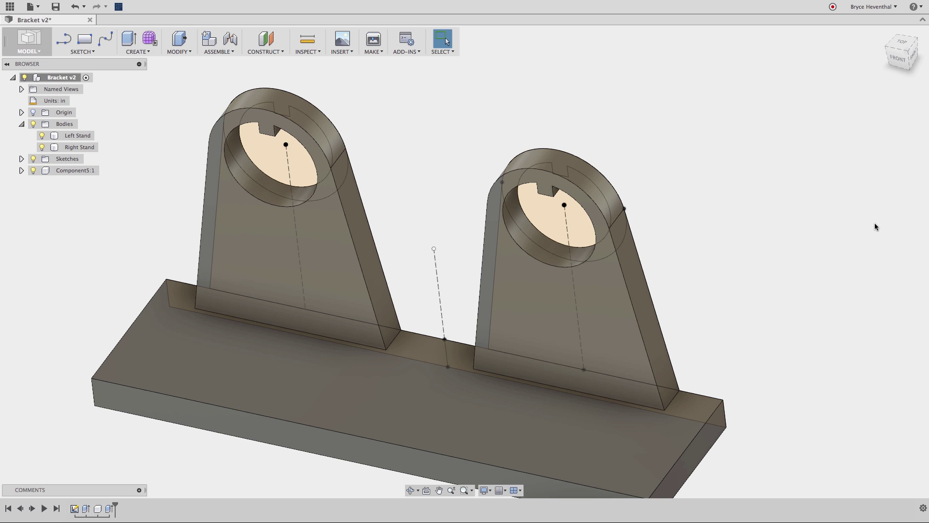
Step: Rename Component5:1 to Base
click(79, 172)
click(80, 172)
text(Base)
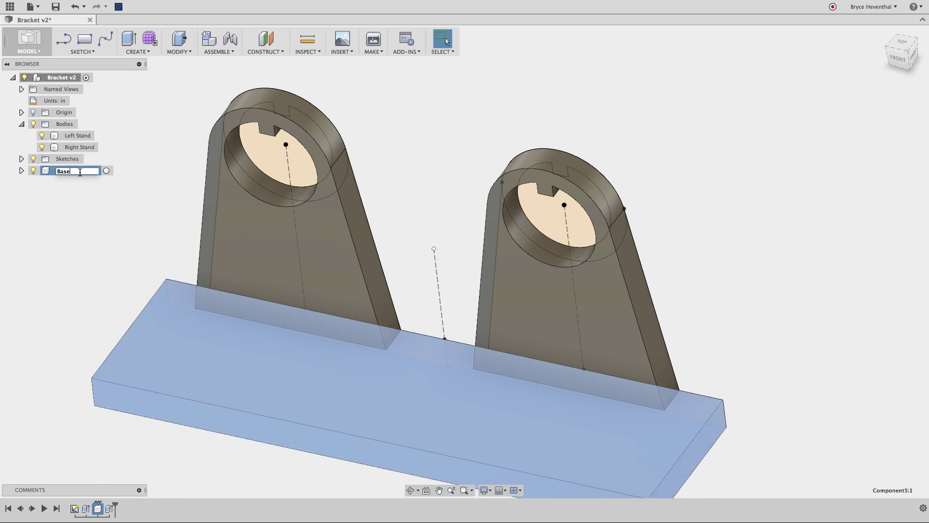
Step: Extrude the left stand's keyed bore profile 3 in symmetrically as a new component
right_click(184, 173)
click(183, 141)
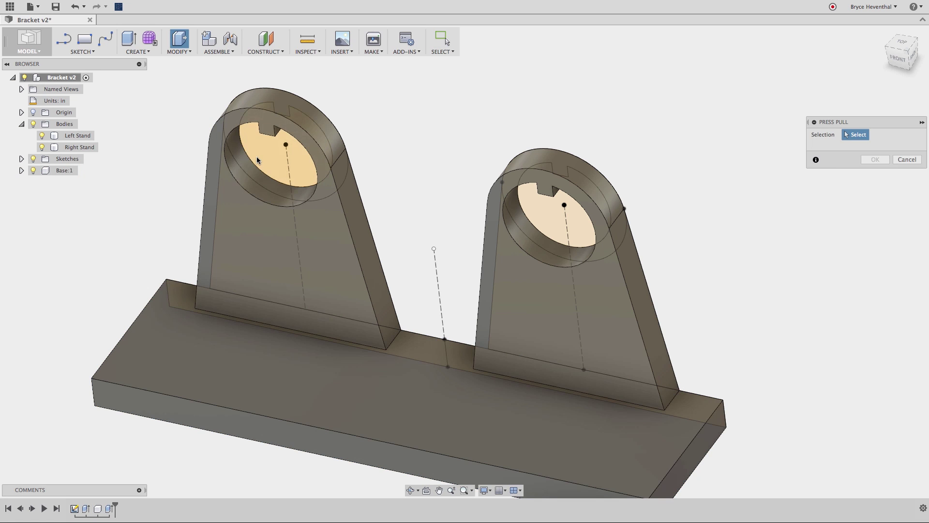
click(264, 159)
drag(282, 150, 240, 200)
text(3)
key(Tab)
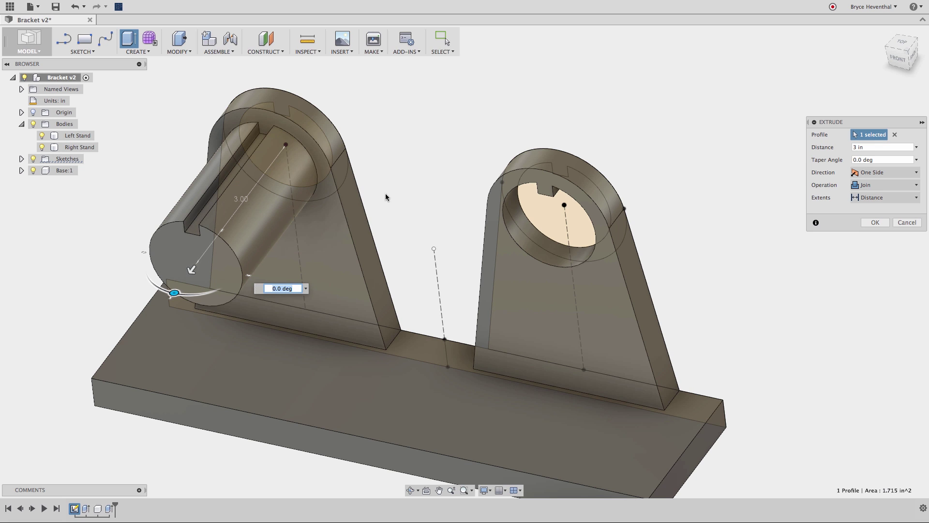
click(872, 186)
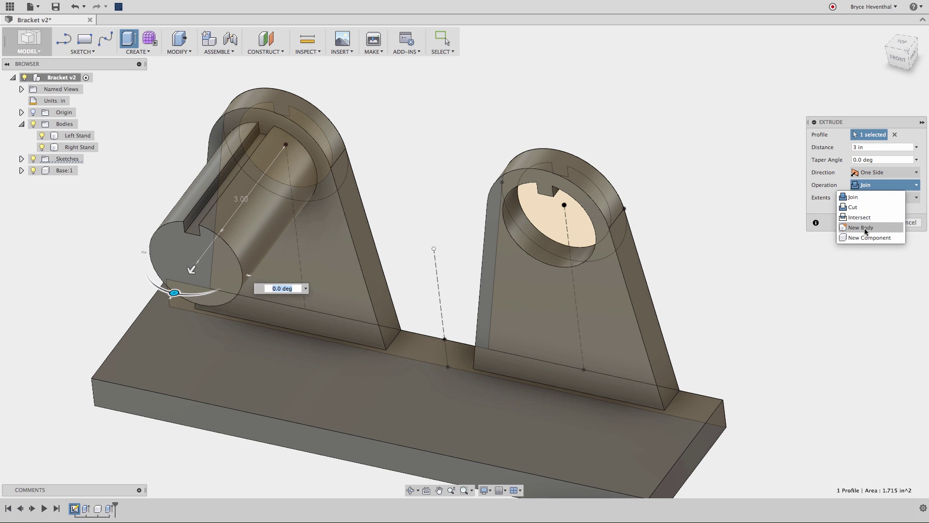
click(871, 240)
click(886, 173)
click(875, 193)
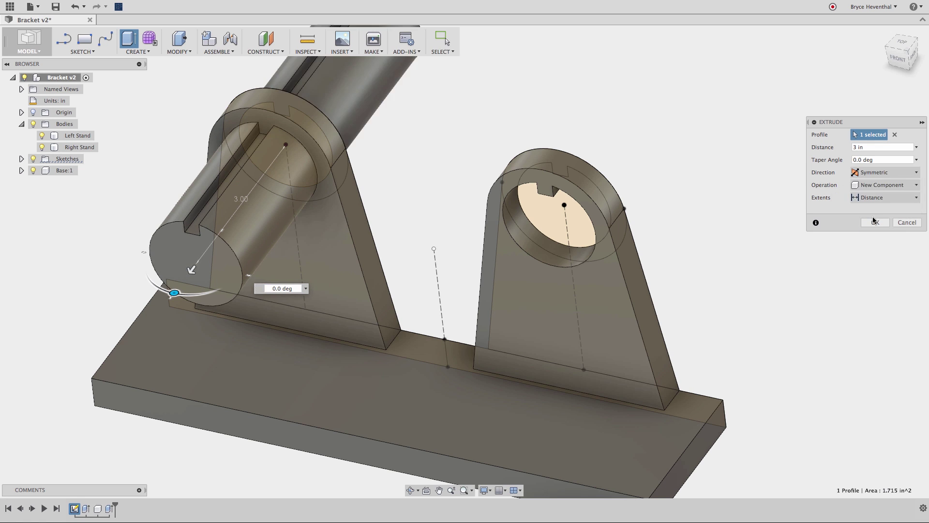
click(875, 222)
Step: Rename the new cylinder component to Shaft
double_click(70, 182)
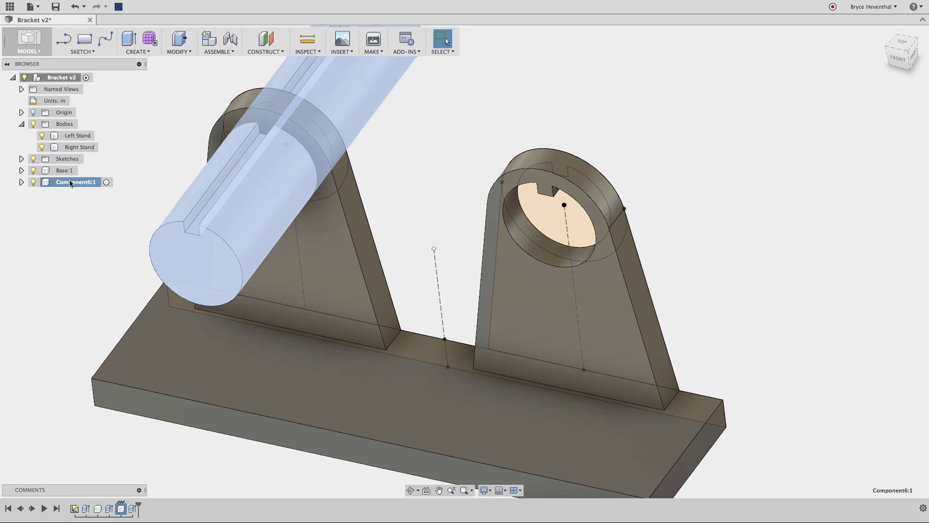
text(Shaft)
key(Return)
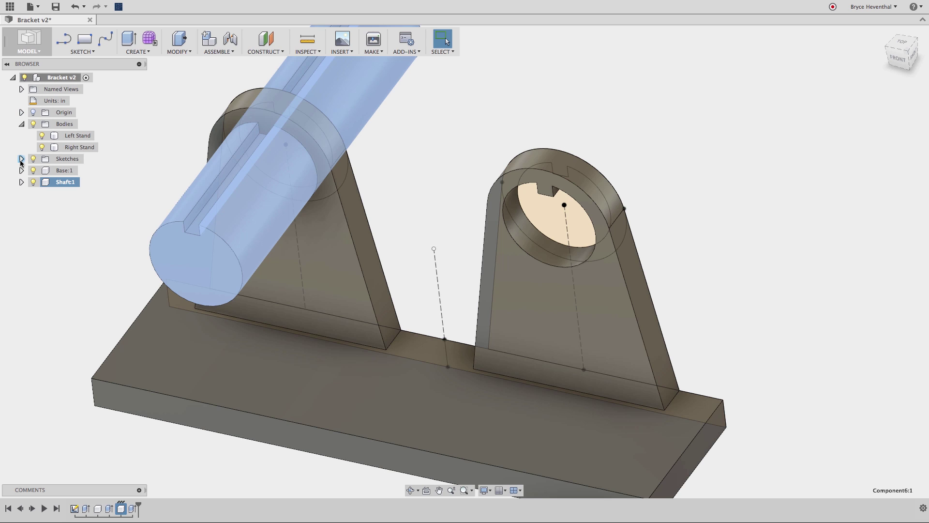
click(21, 171)
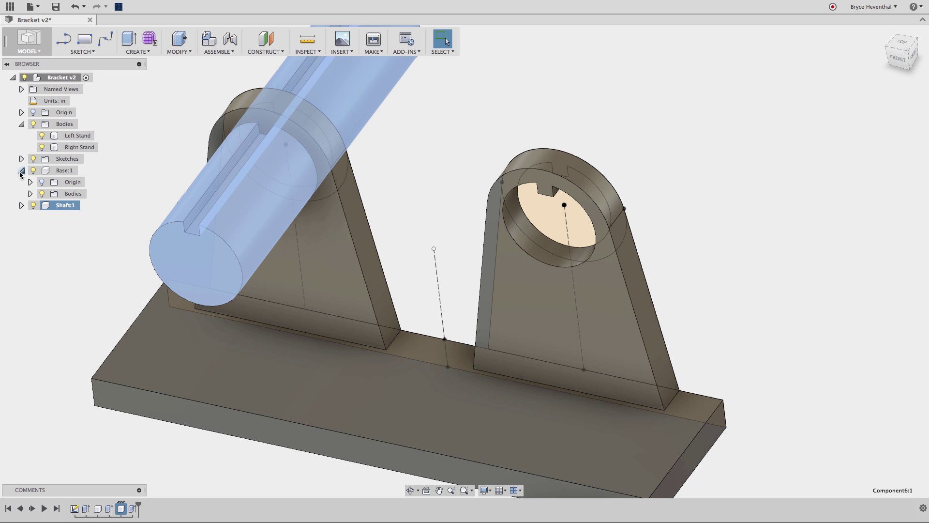
click(30, 194)
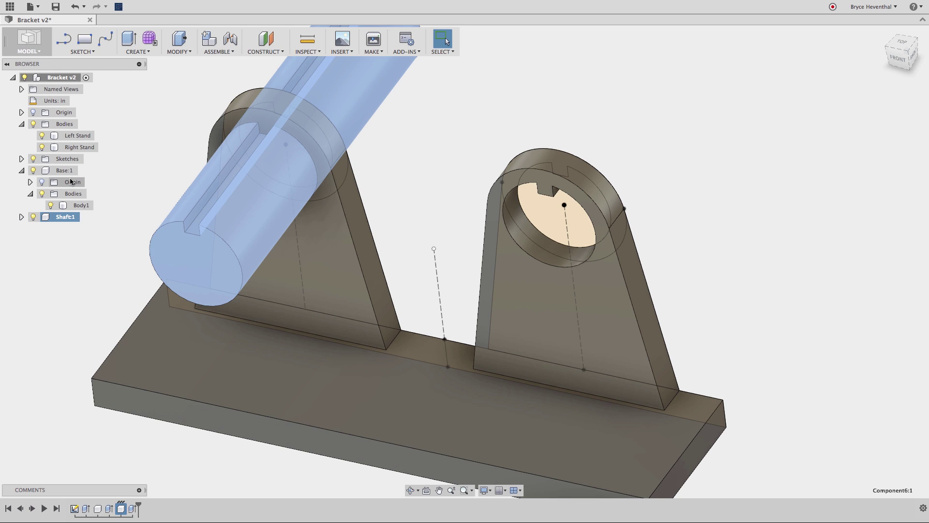
click(30, 193)
drag(216, 349, 67, 391)
click(491, 38)
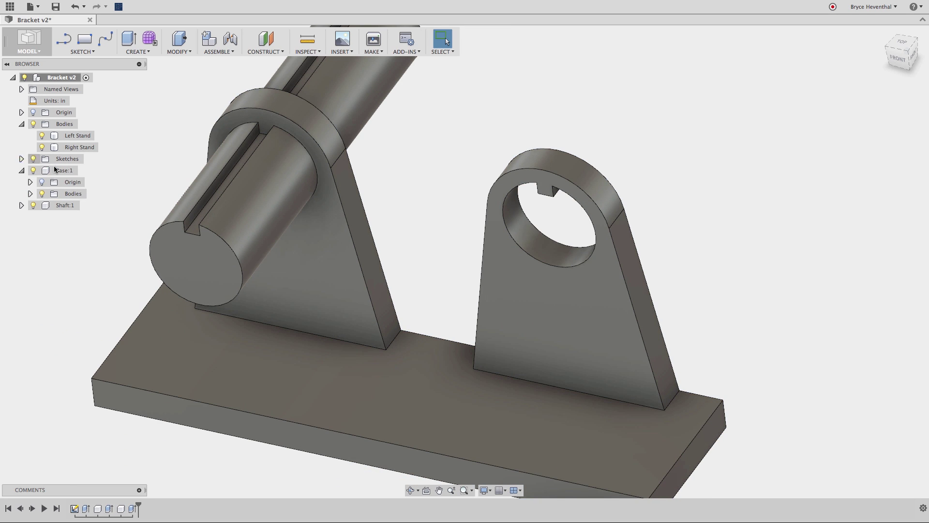
click(310, 258)
click(394, 171)
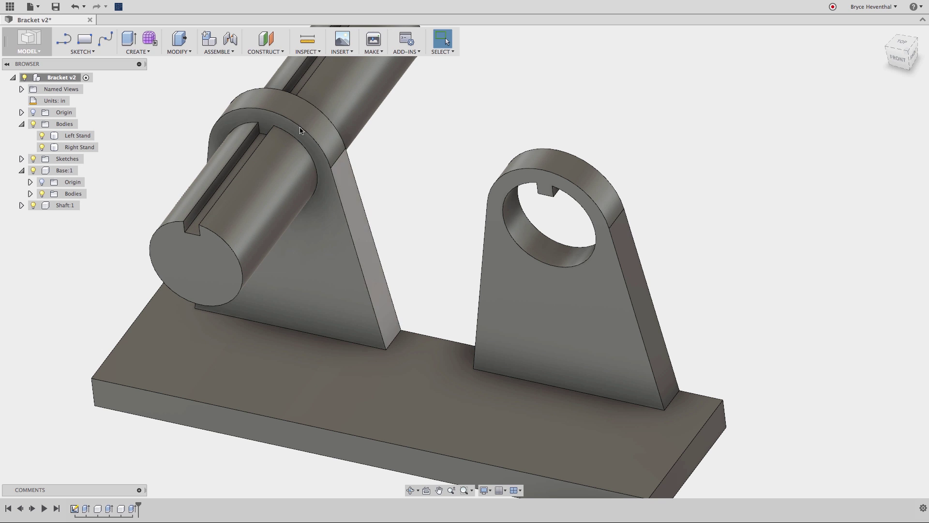
Step: Rigidly join the base to the Left Stand with an as-built joint
click(219, 51)
click(220, 78)
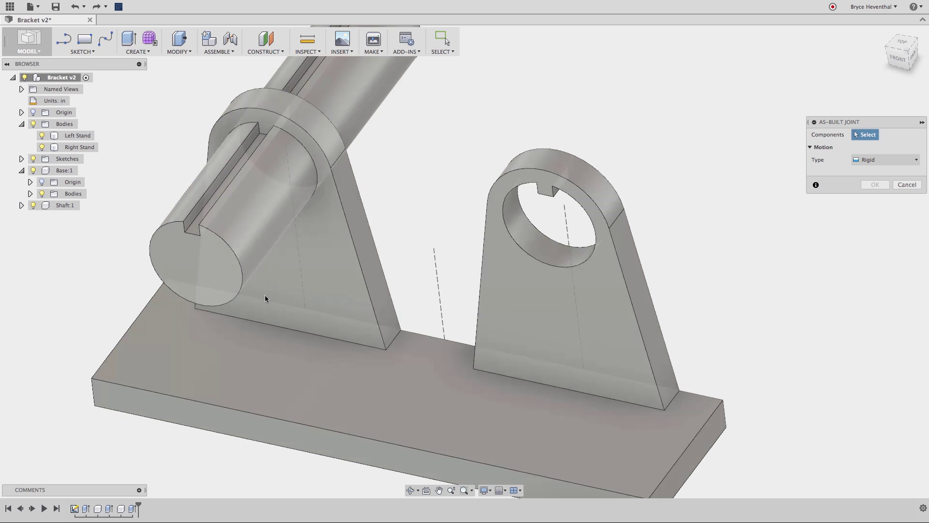
click(277, 373)
click(322, 298)
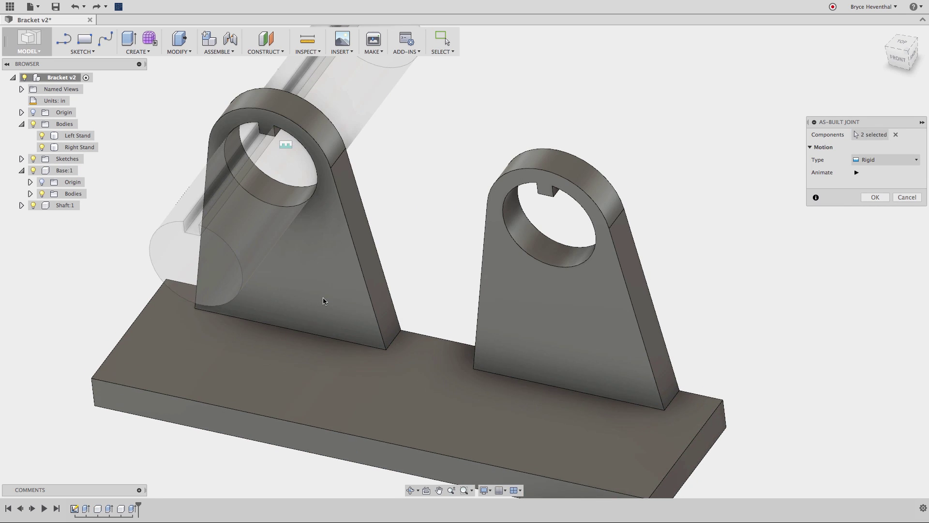
click(876, 197)
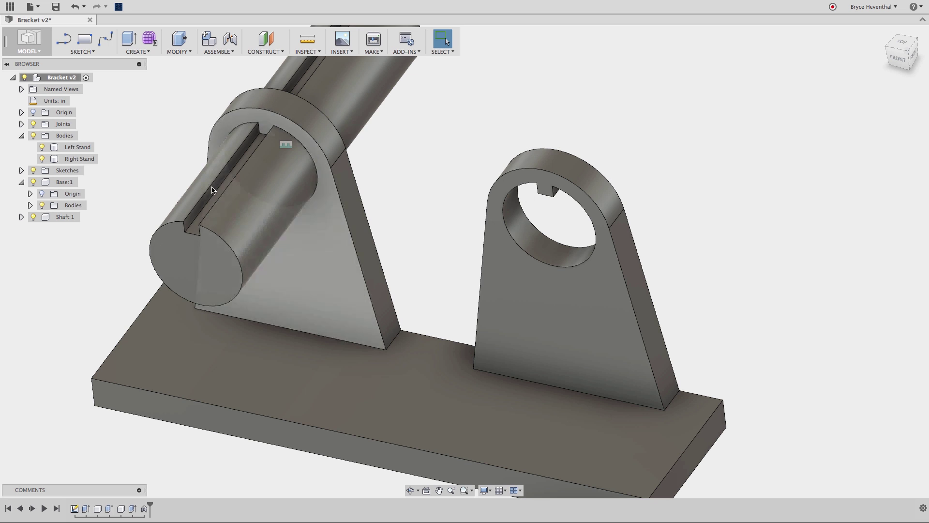
drag(153, 182, 214, 195)
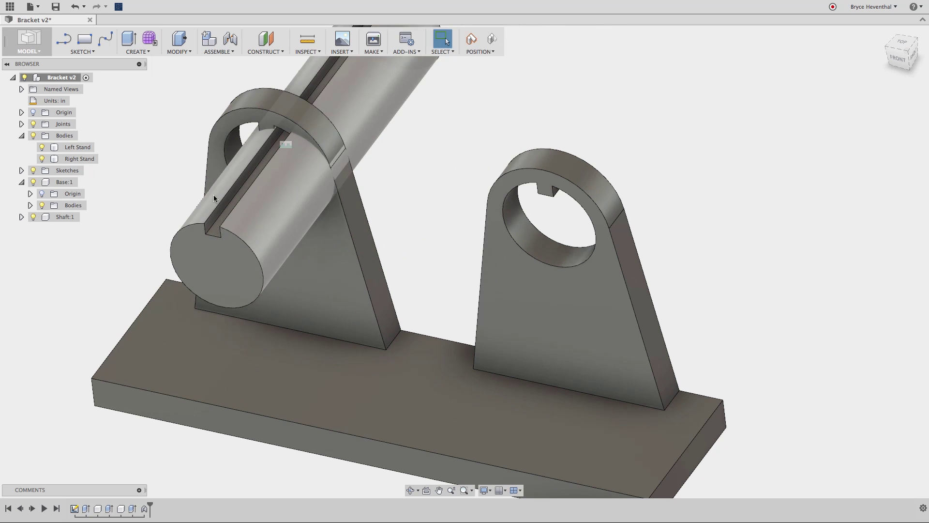
click(492, 38)
Step: Set up a slider as-built joint between the shaft and Left Stand at the shaft's end face
click(223, 54)
click(224, 87)
click(300, 196)
click(348, 252)
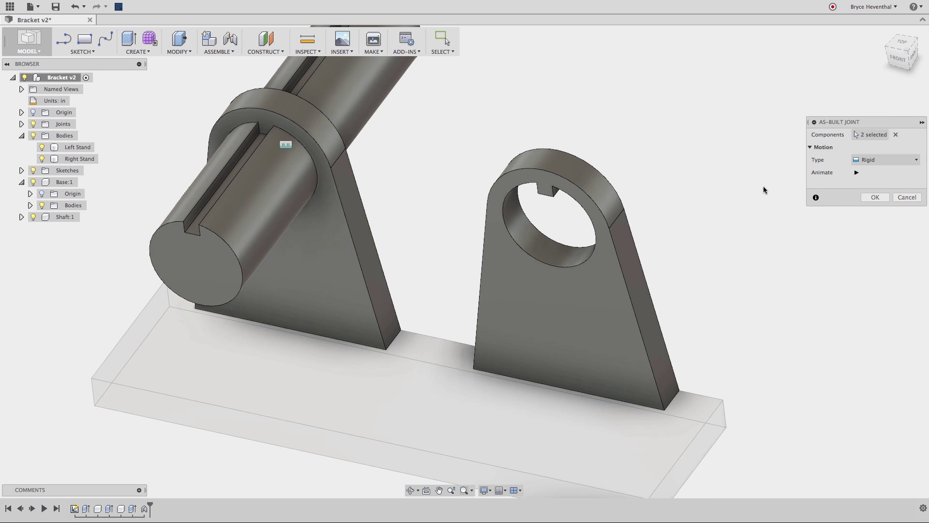
click(886, 173)
click(872, 181)
click(257, 177)
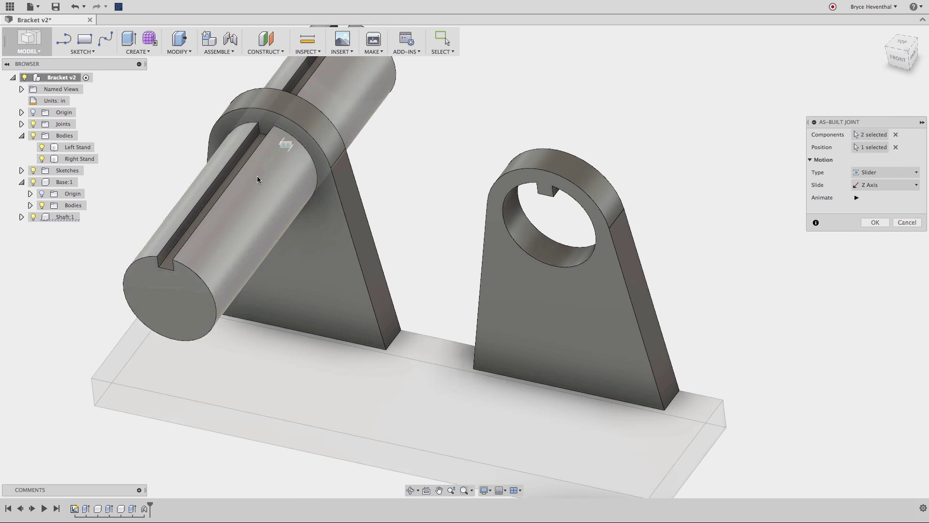
right_click(405, 145)
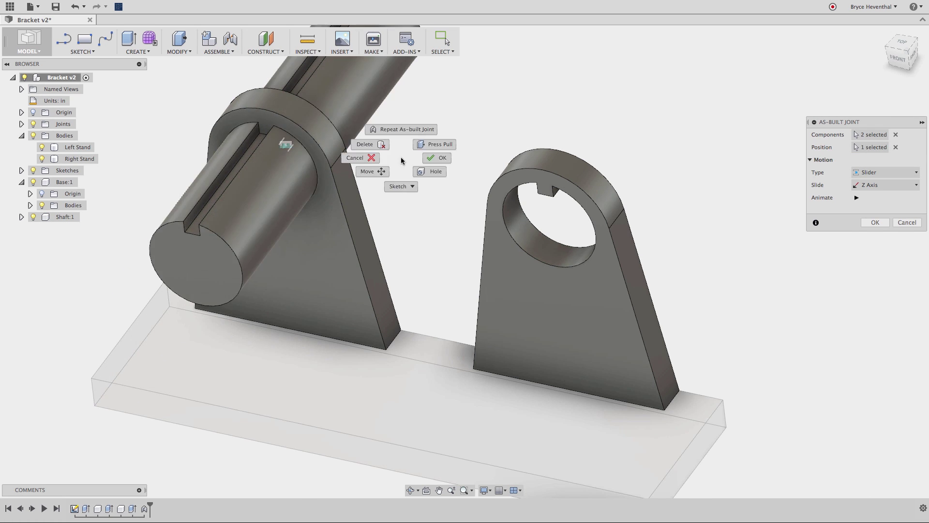
Step: Finish the shaft's slider joint
click(436, 159)
scroll(452, 159, down, 3)
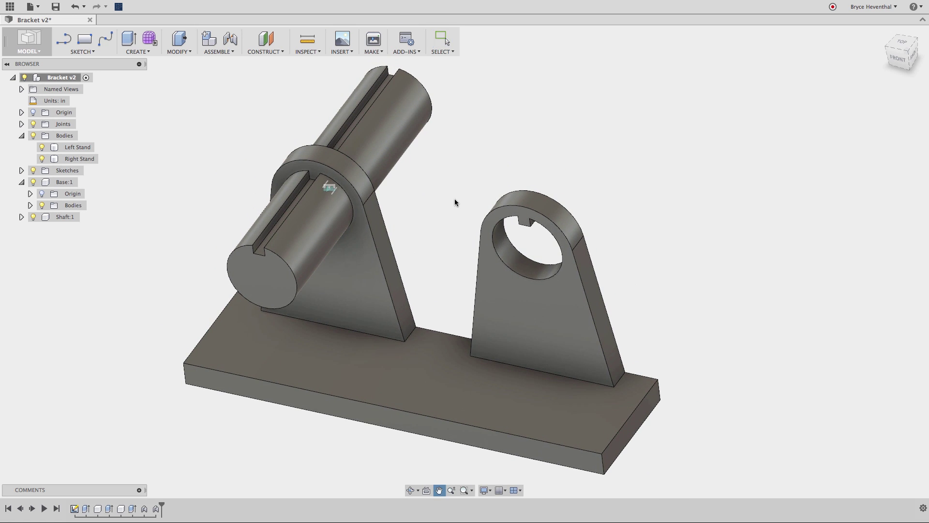
click(65, 182)
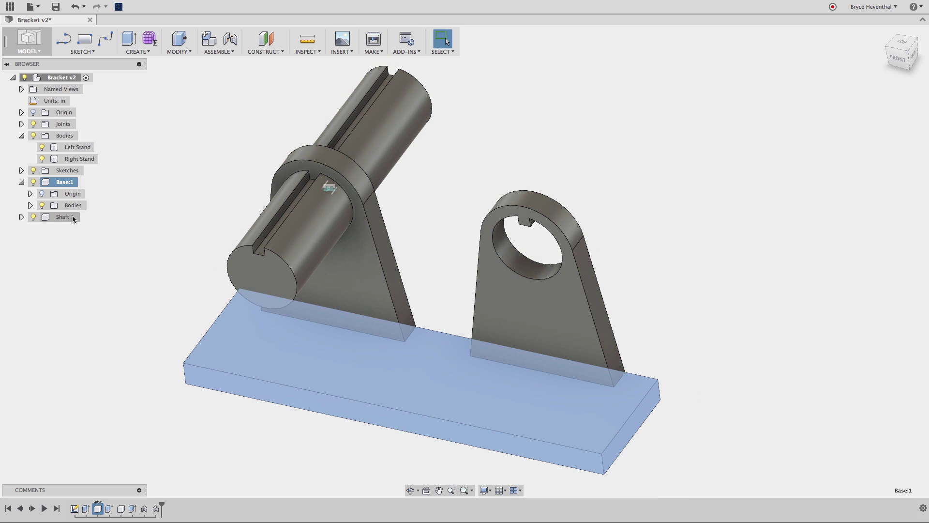
Step: Set the Shaft component's Part Number property to SHR-003-0X
right_click(71, 216)
click(94, 323)
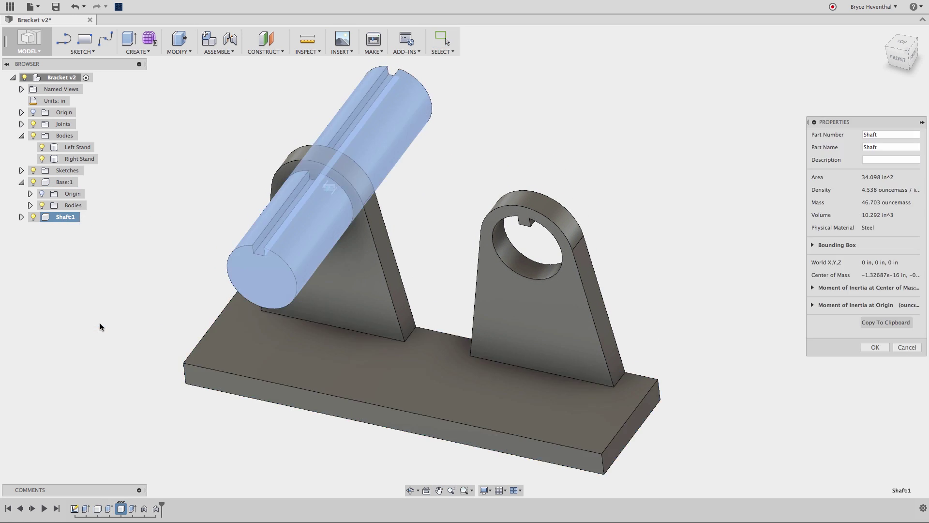
double_click(871, 135)
text(SHR-003-0X)
click(877, 347)
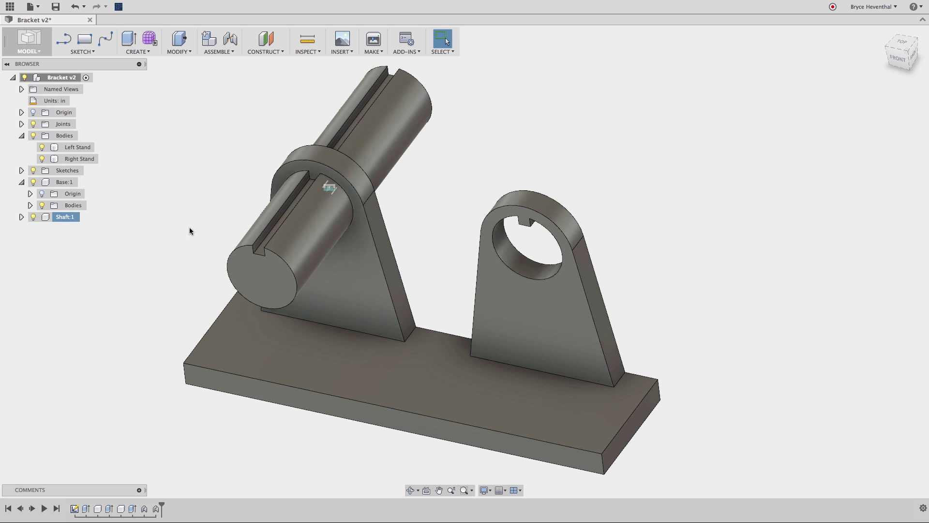
Step: Paste a copy of the Shaft and move it 2.242 in beside the first
right_click(64, 217)
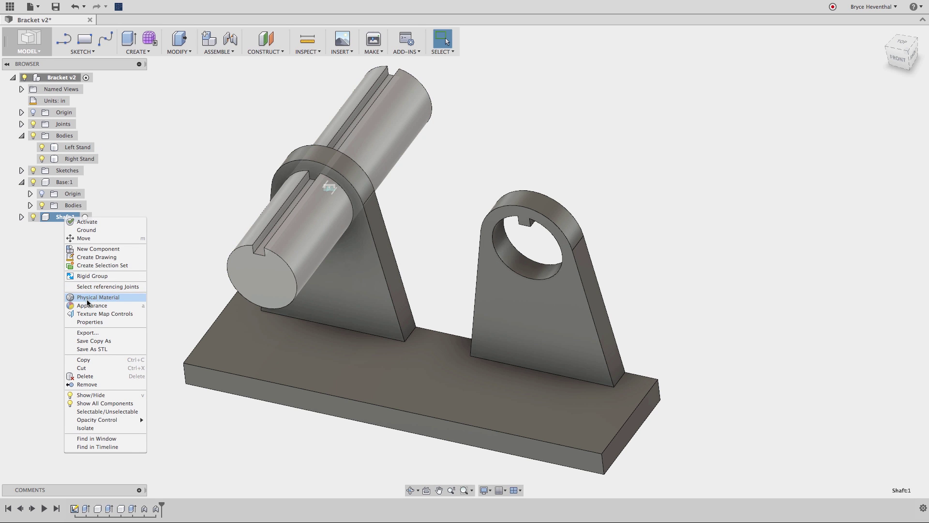
click(83, 361)
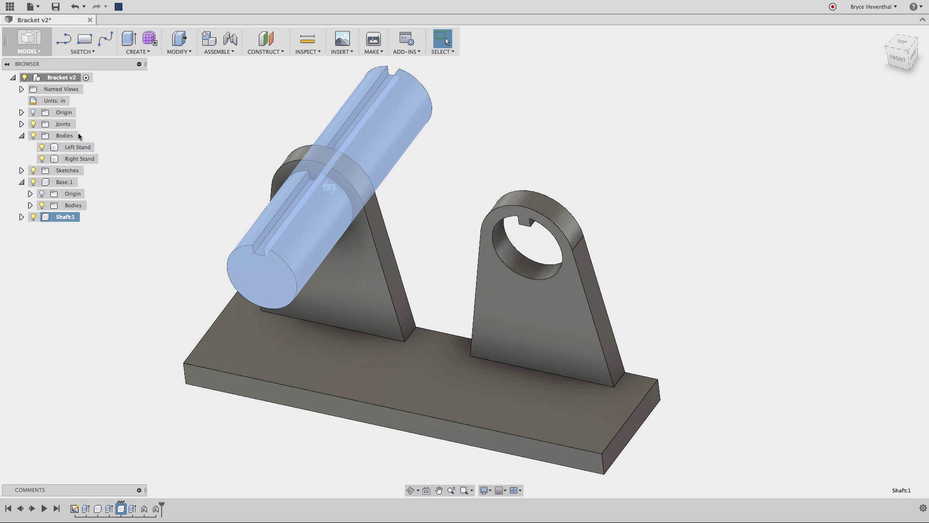
right_click(58, 76)
click(74, 193)
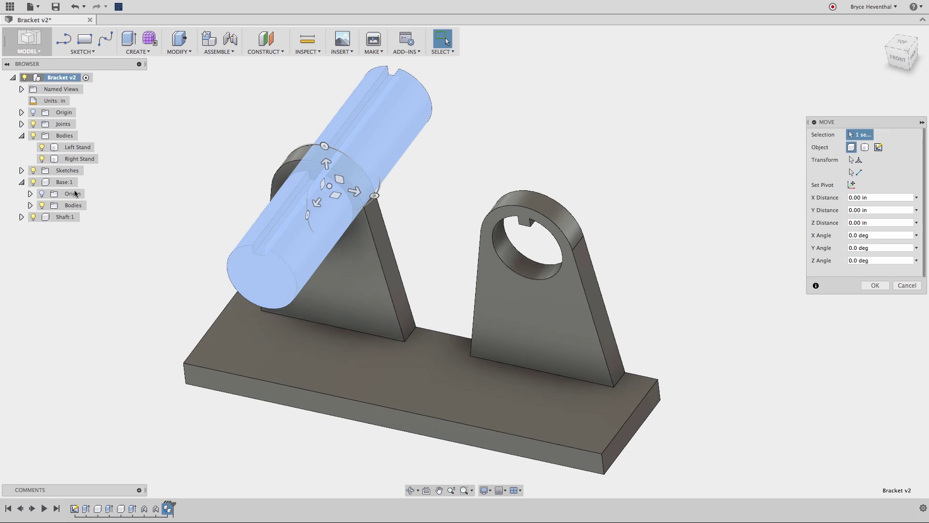
drag(354, 192, 472, 218)
right_click(574, 171)
click(593, 173)
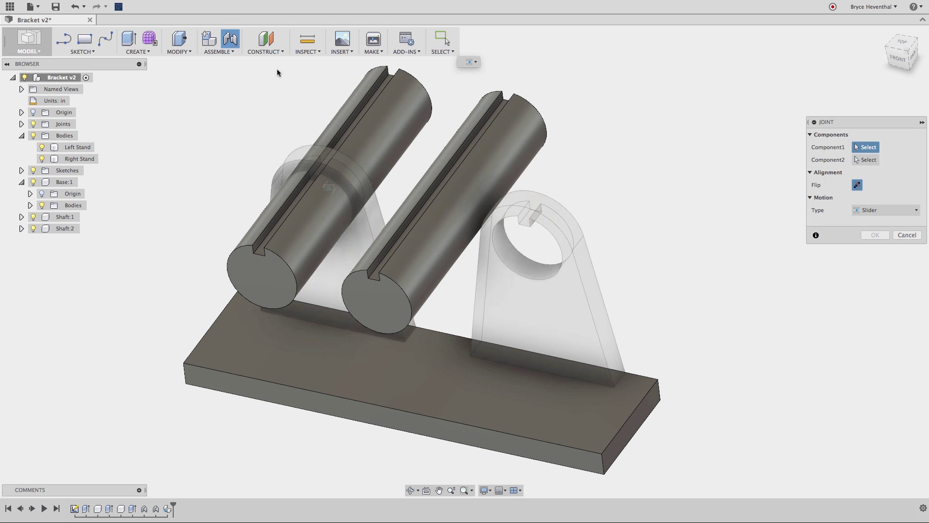
Step: Joint the second shaft into the right stand's bore
click(461, 217)
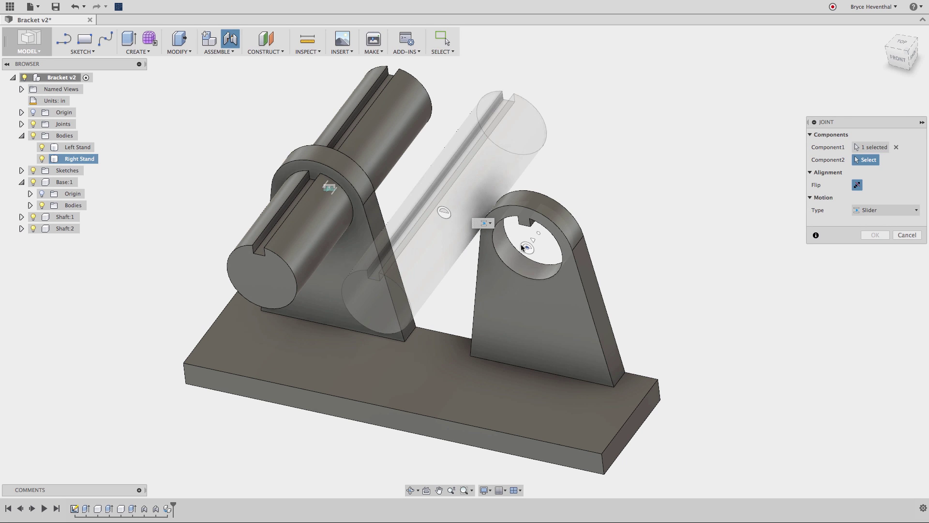
click(538, 231)
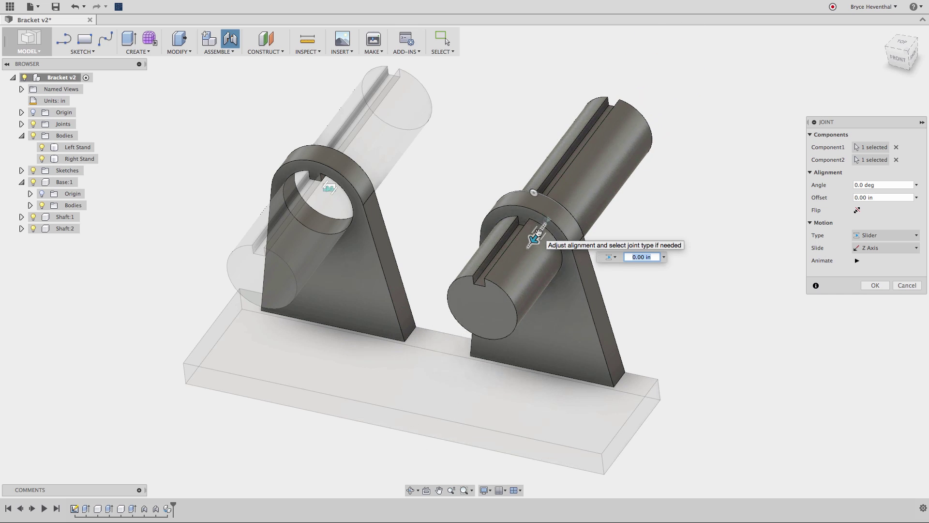
right_click(540, 235)
click(576, 233)
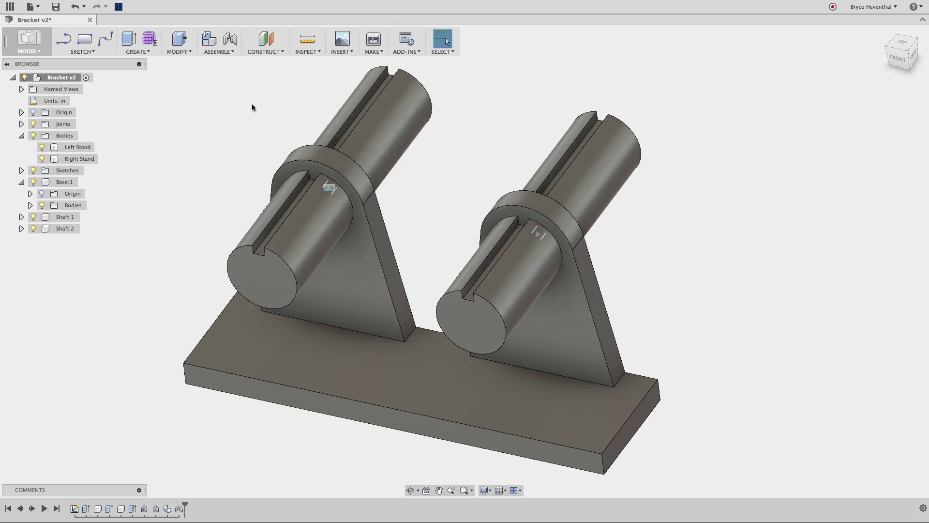
Step: Chamfer the left shaft's outer end edge at 0.05 in
click(178, 51)
click(185, 92)
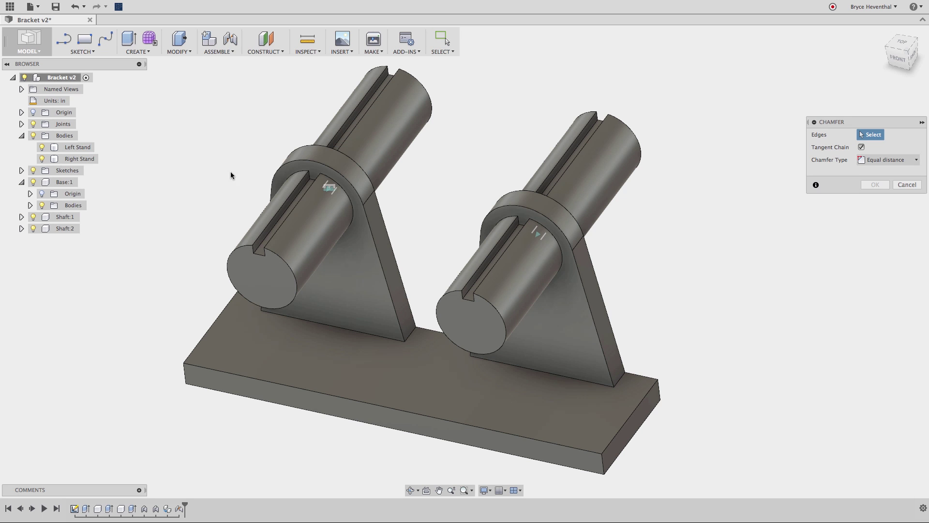
click(279, 255)
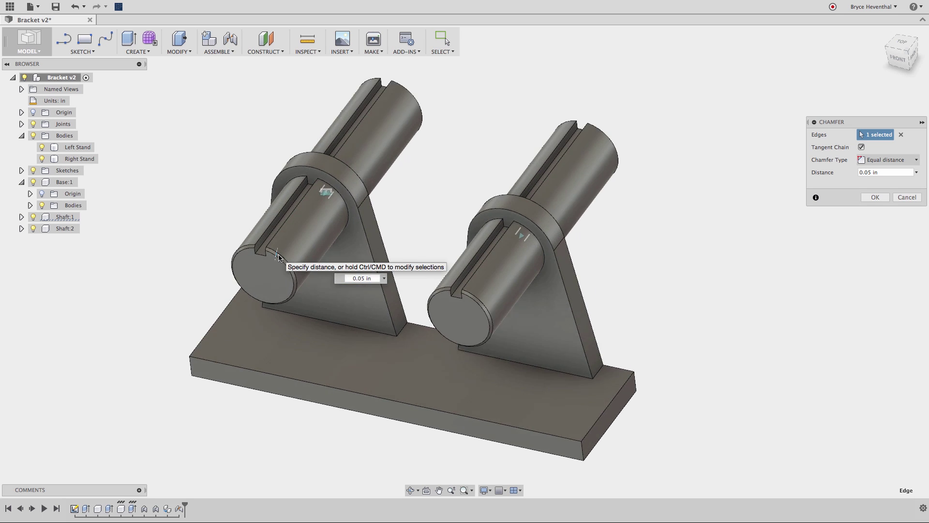
scroll(358, 266, up, 5)
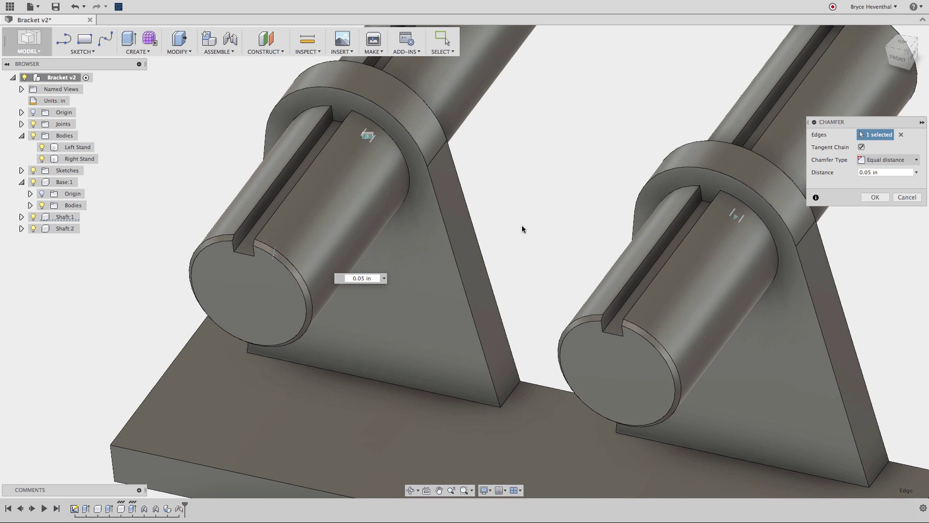
key(Return)
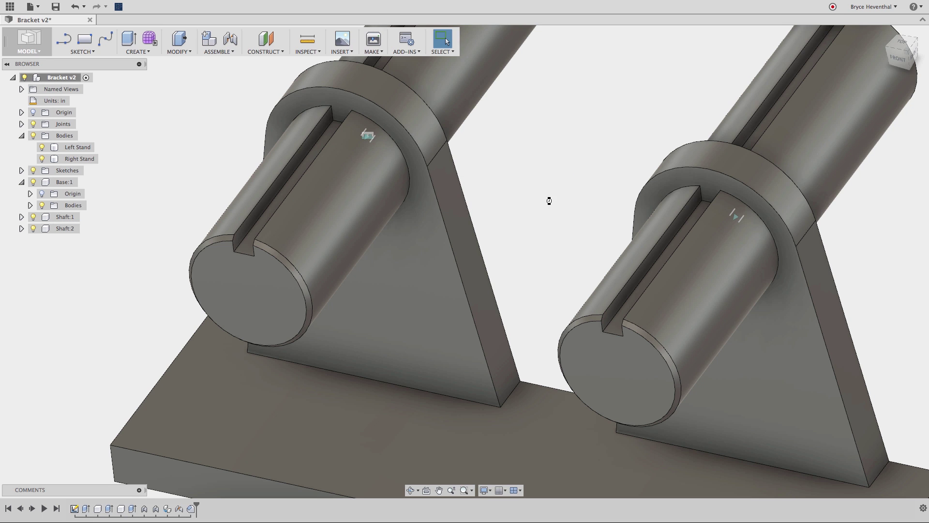
scroll(549, 200, down, 5)
click(53, 218)
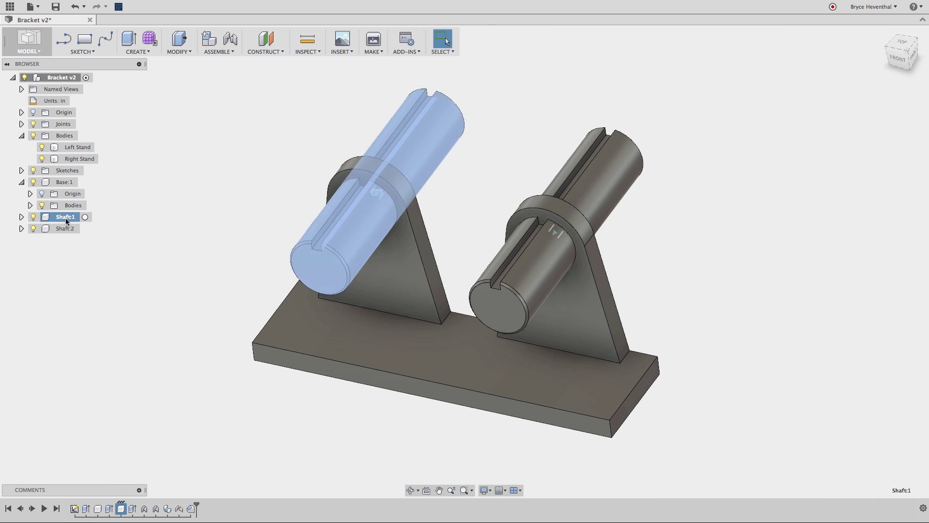
Step: Paste Shaft:1 as a new component and move it 2.35 in to the left
right_click(72, 219)
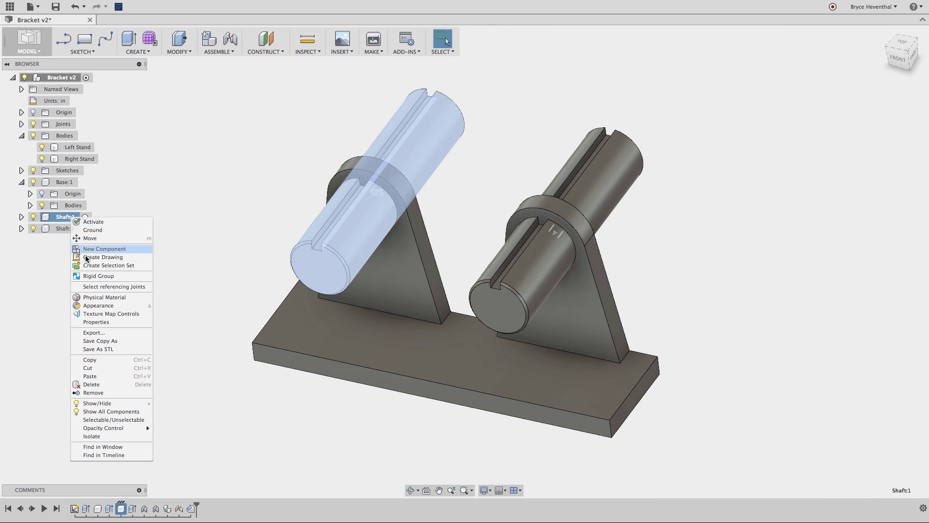
click(97, 362)
right_click(67, 79)
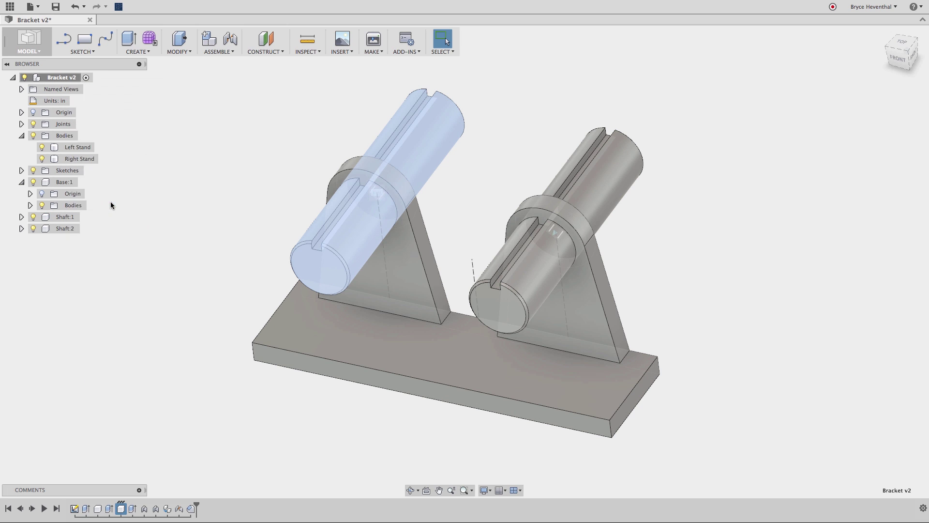
click(110, 203)
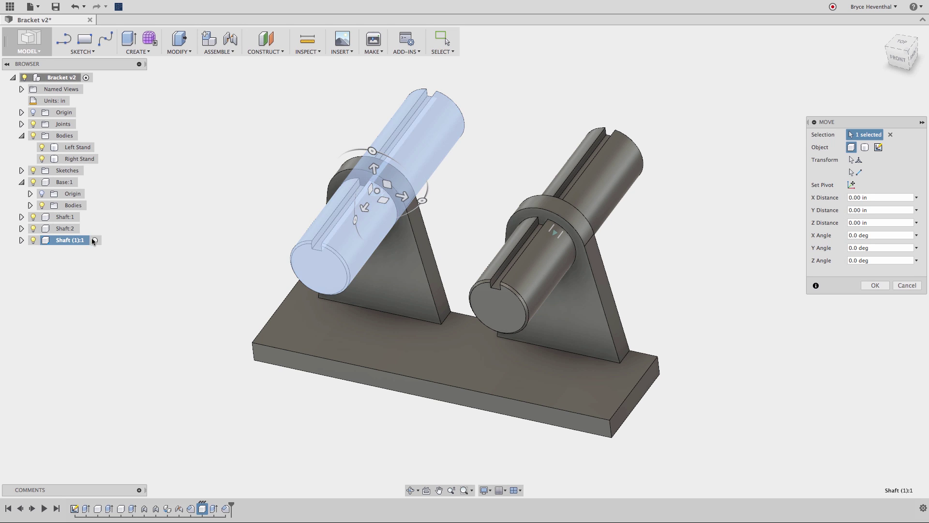
drag(401, 196, 306, 193)
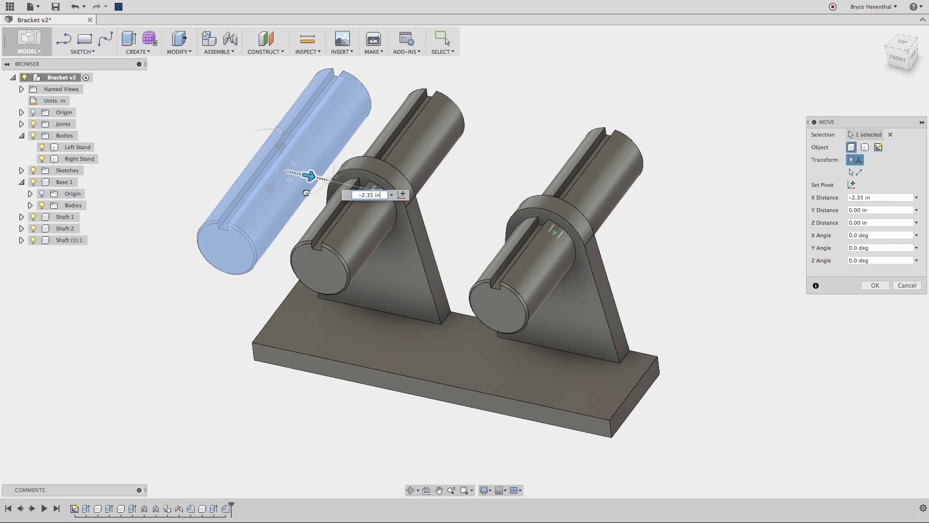
right_click(199, 175)
click(225, 174)
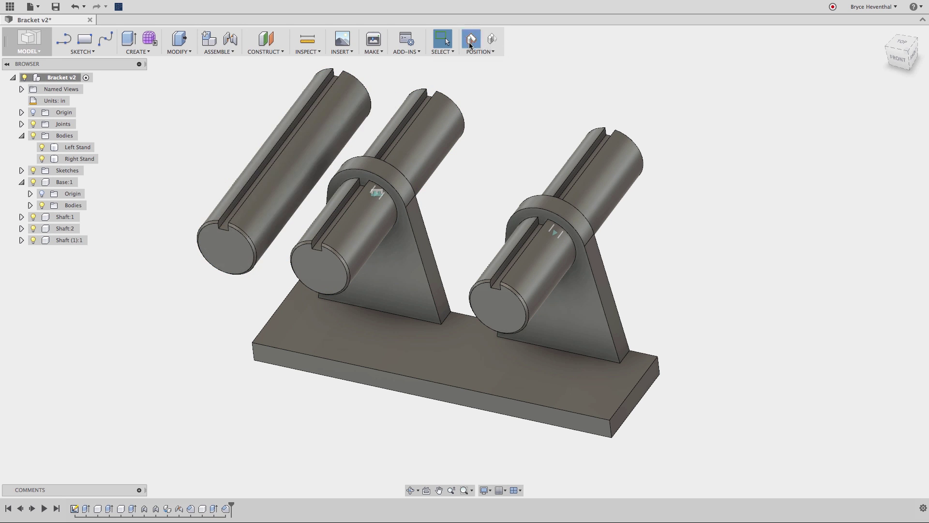
Step: Fillet the copied shaft's two slot edges at 0.068 in
click(175, 50)
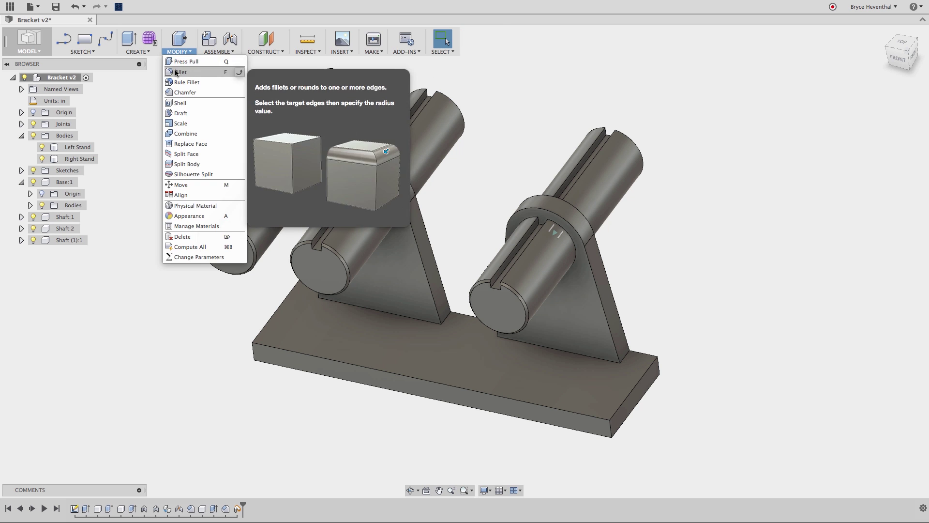
click(197, 73)
scroll(290, 194, up, 5)
click(239, 197)
click(245, 205)
drag(245, 206, 249, 208)
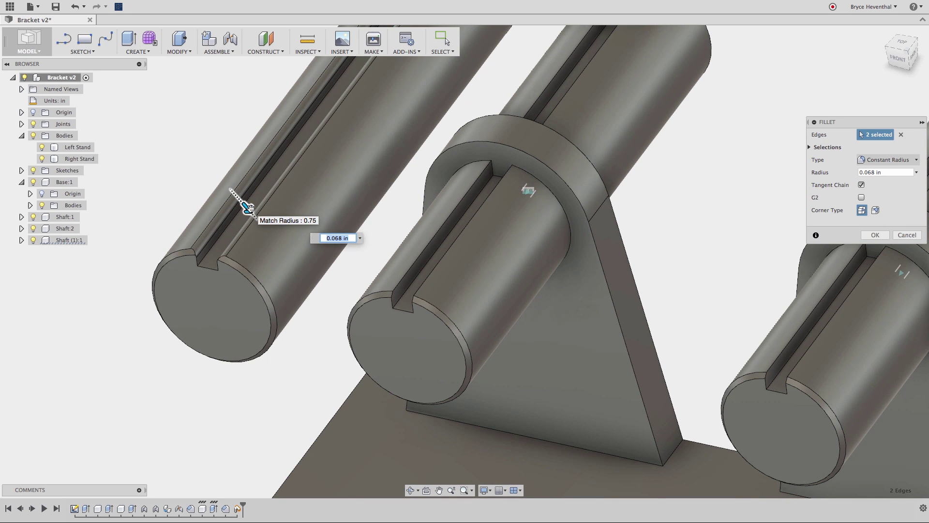
key(Return)
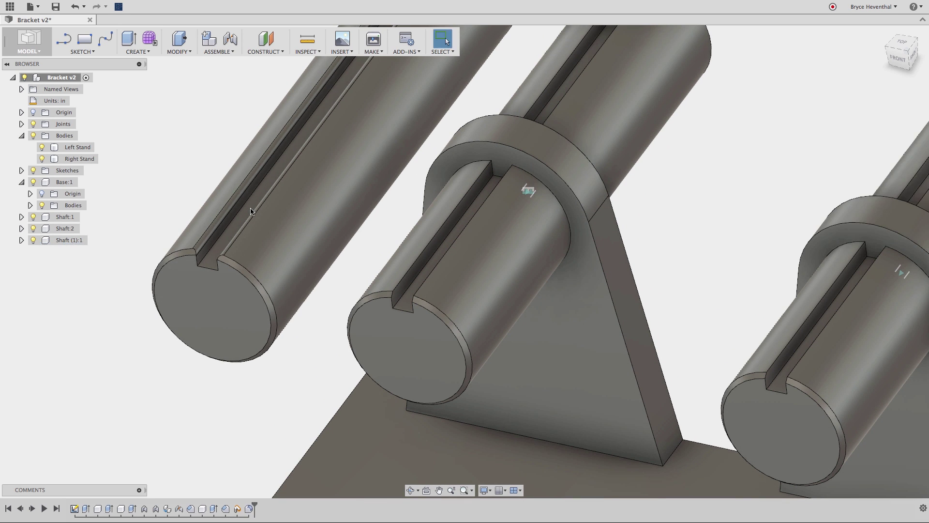
Step: Rename the copy to Concept Shaft and hide it
double_click(69, 240)
text(Concept Shaft)
key(Return)
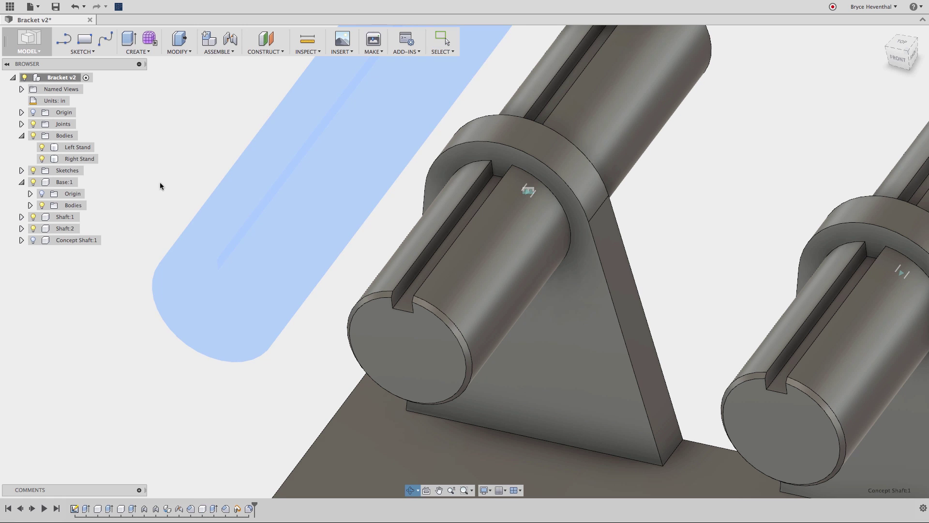
key(F6)
key(Escape)
Step: Isolate Base:1 and add a countersunk hole at the centre of its top face
right_click(62, 182)
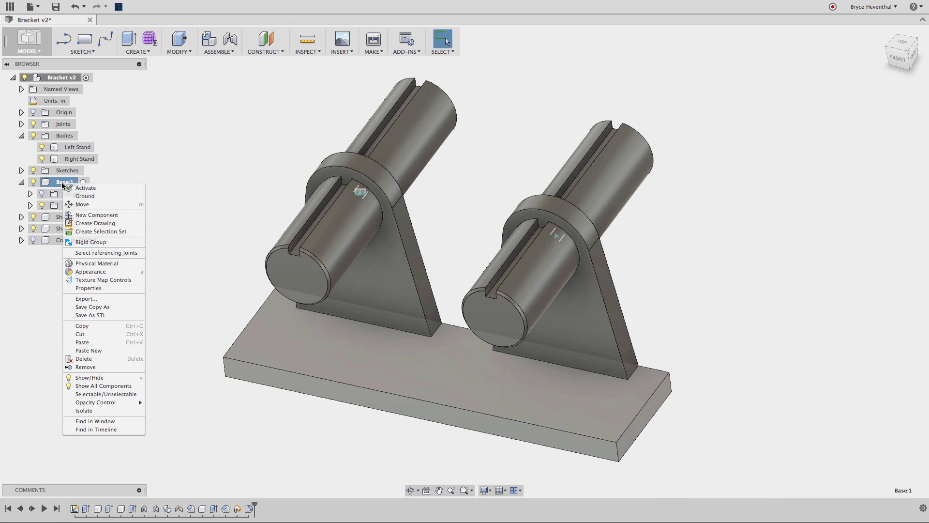
click(94, 411)
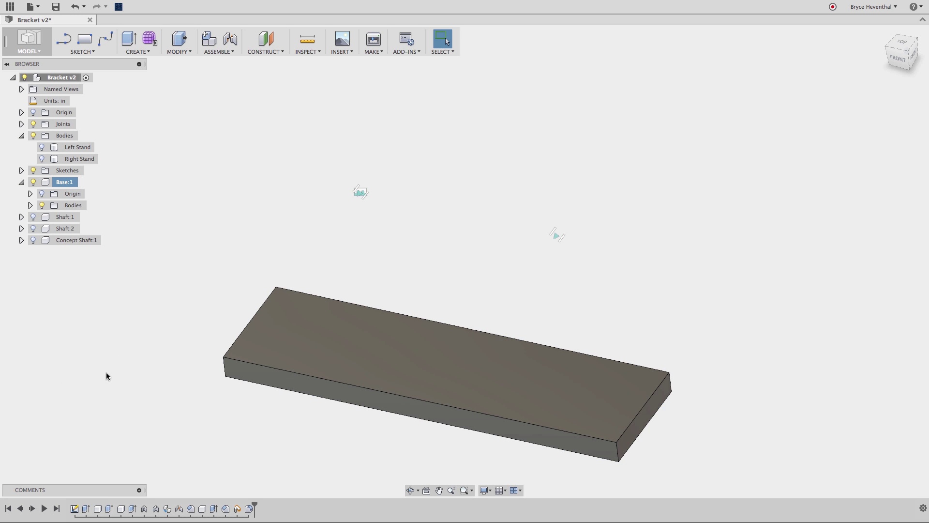
click(150, 51)
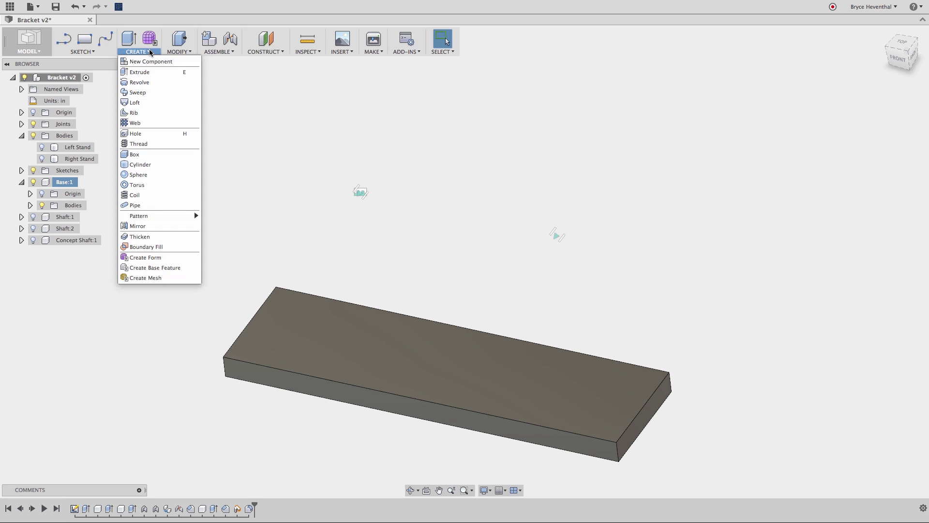
click(149, 134)
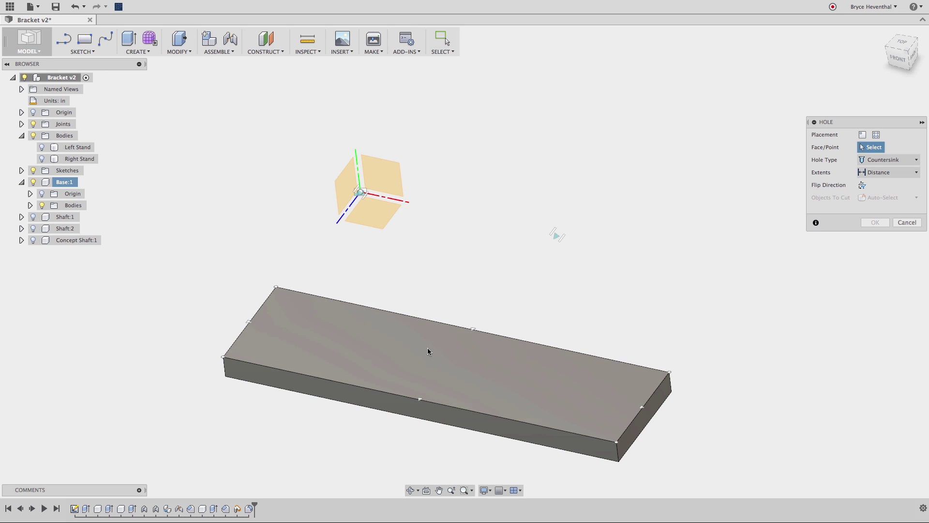
click(443, 364)
drag(441, 363, 446, 363)
key(Return)
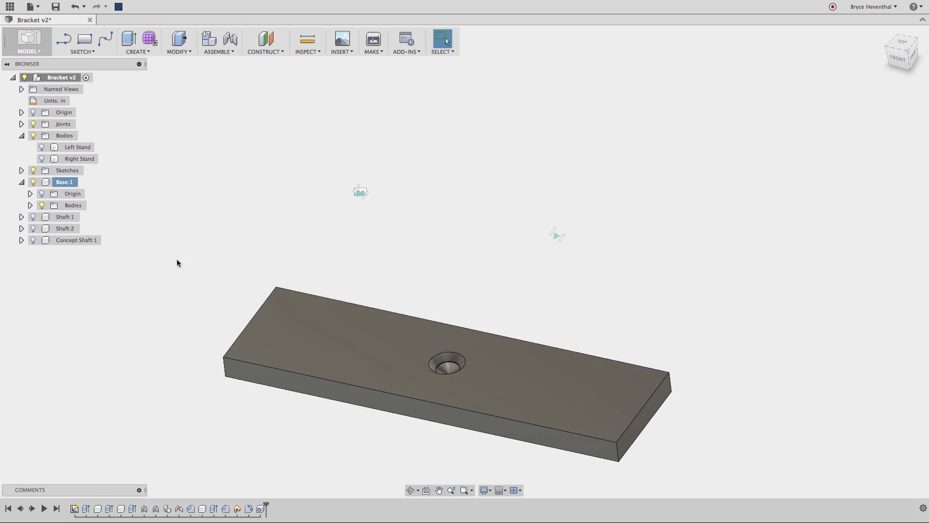
Step: Unisolate the base plate and make Base:1 the active component
right_click(67, 183)
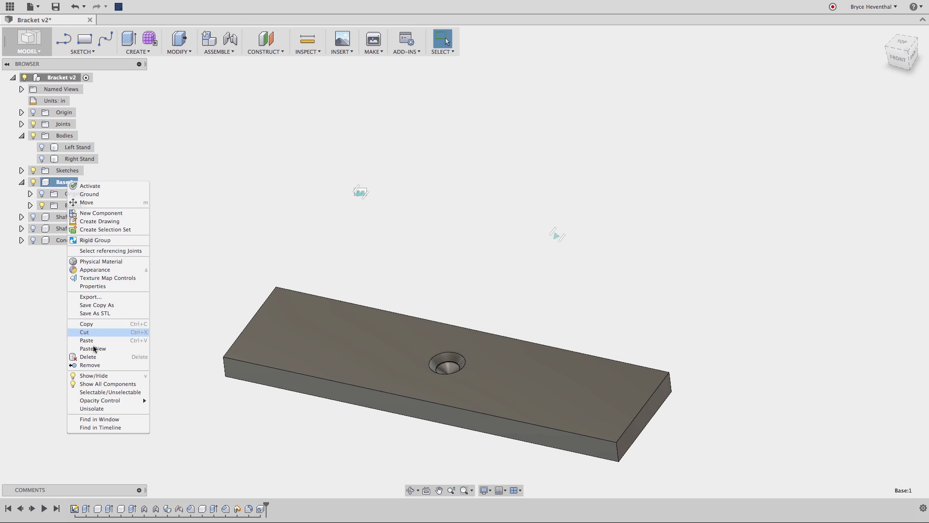
click(95, 408)
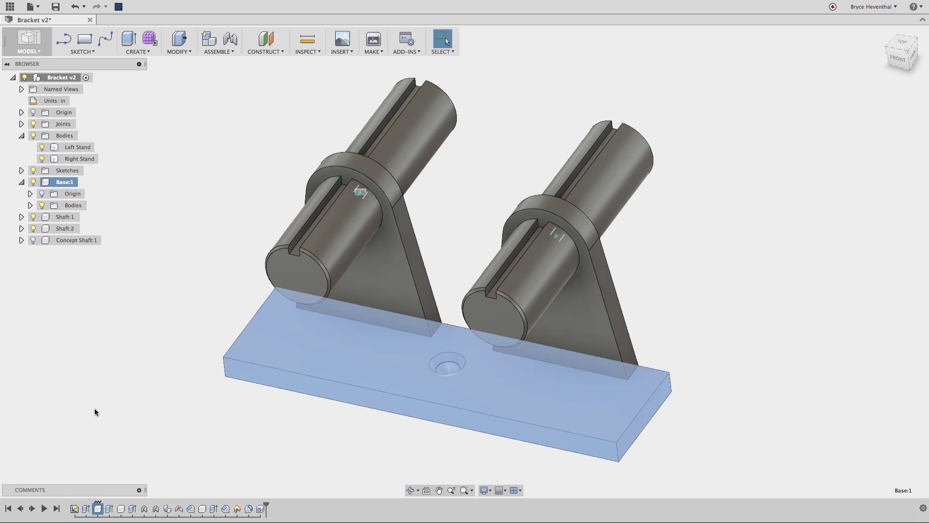
click(83, 183)
Step: Sketch two points near the lower-left and lower-right corners of the plate's top face
click(281, 357)
right_click(281, 357)
click(279, 391)
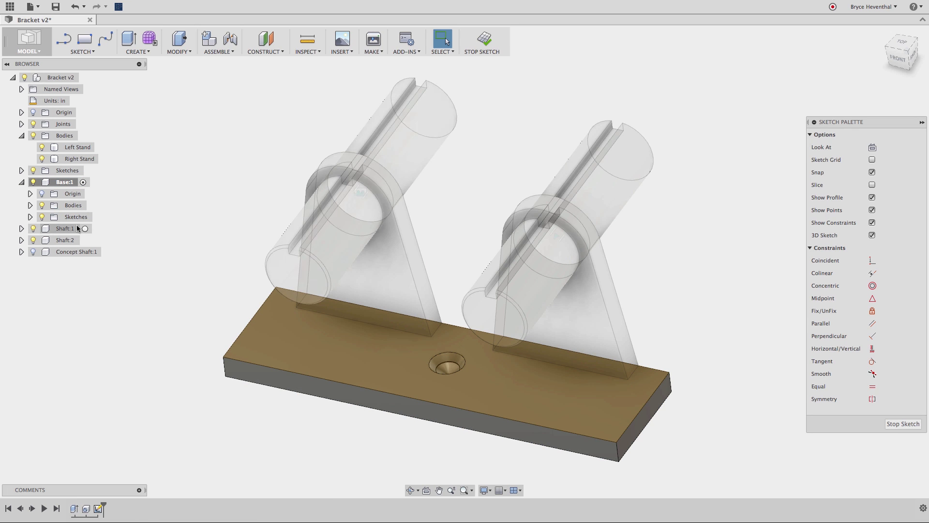
click(30, 217)
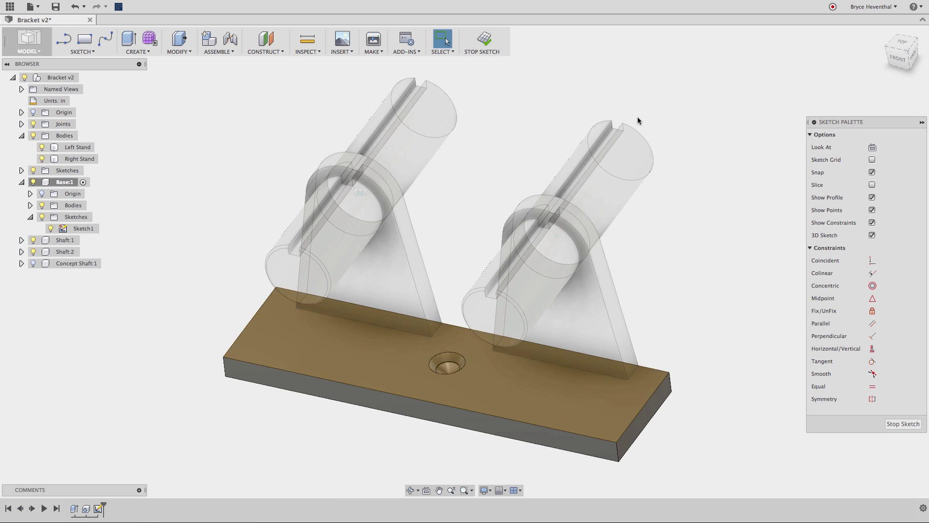
click(873, 147)
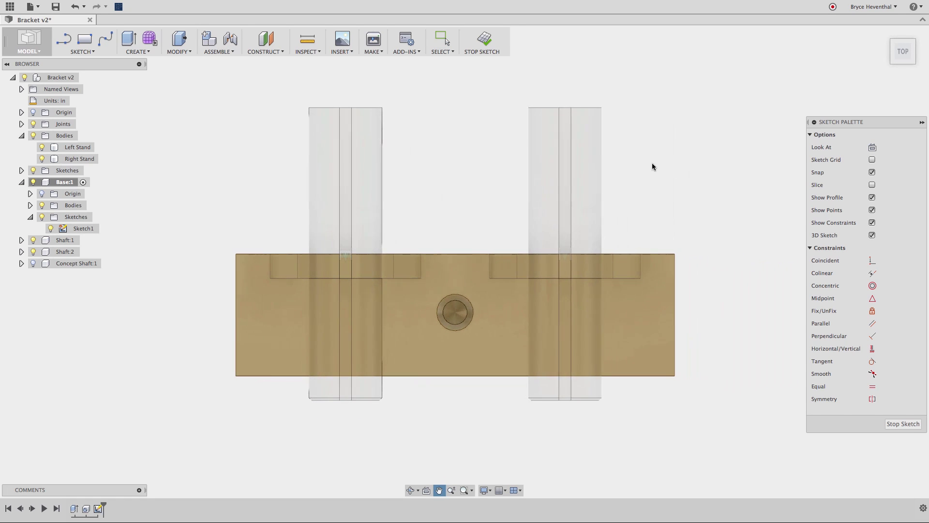
click(83, 52)
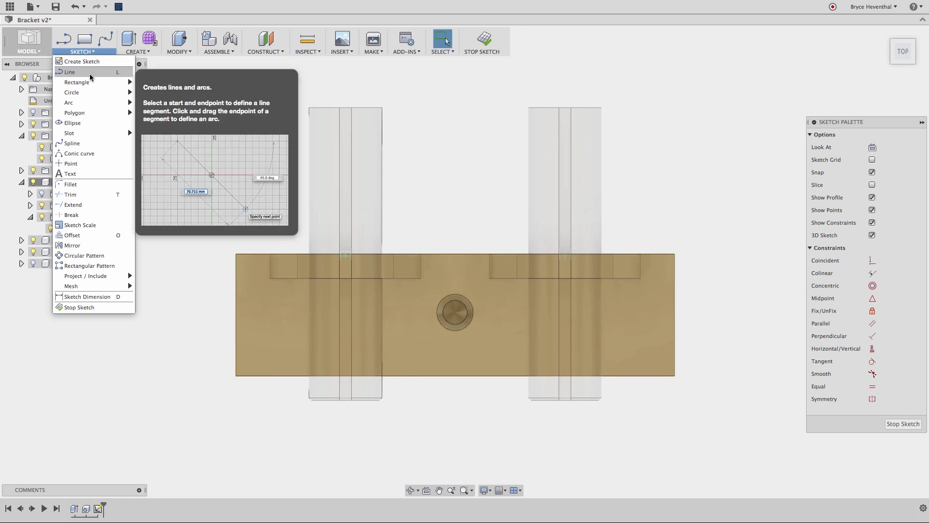
click(72, 164)
click(269, 352)
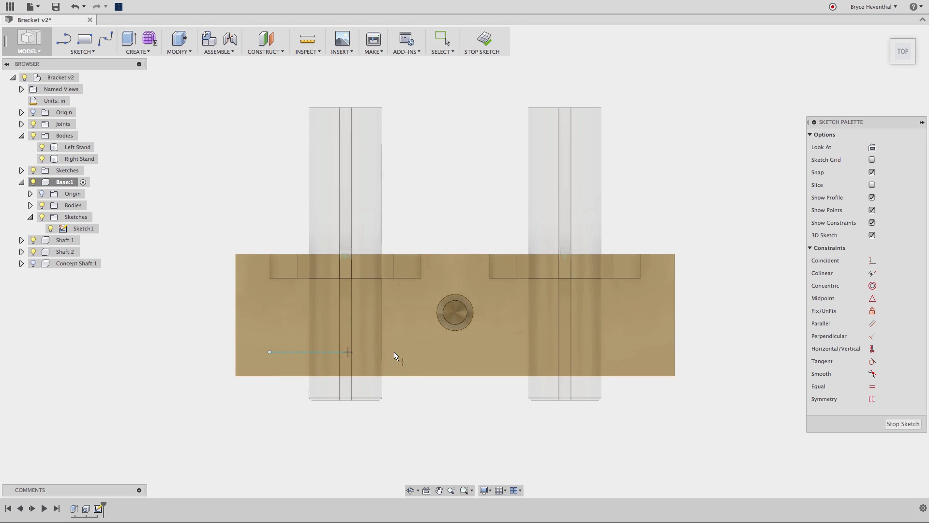
click(646, 352)
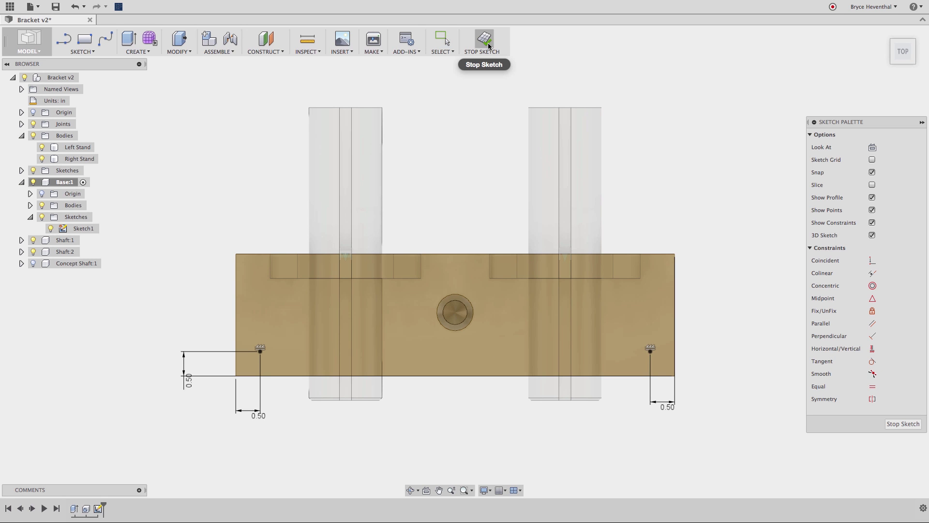
click(485, 41)
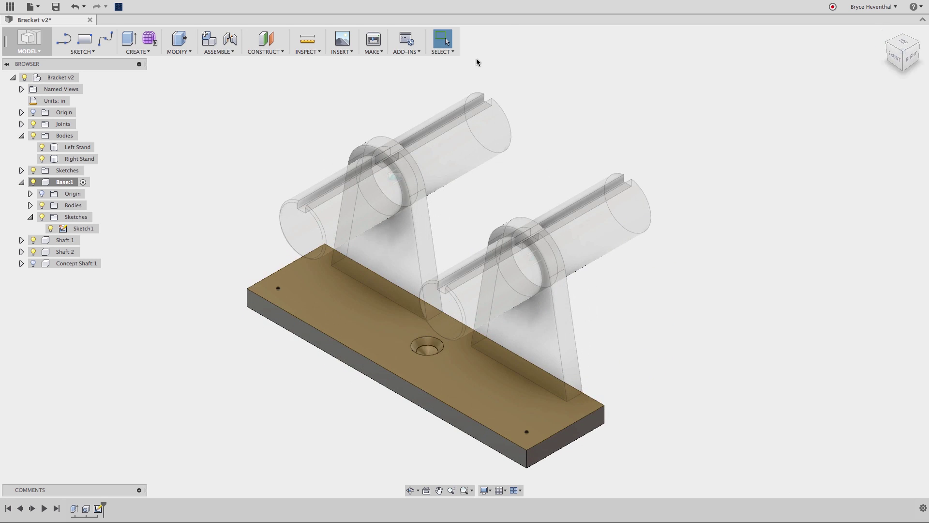
Step: Add countersunk holes at both sketch points, then activate the top-level Bracket v2 component
click(137, 50)
click(136, 134)
click(279, 289)
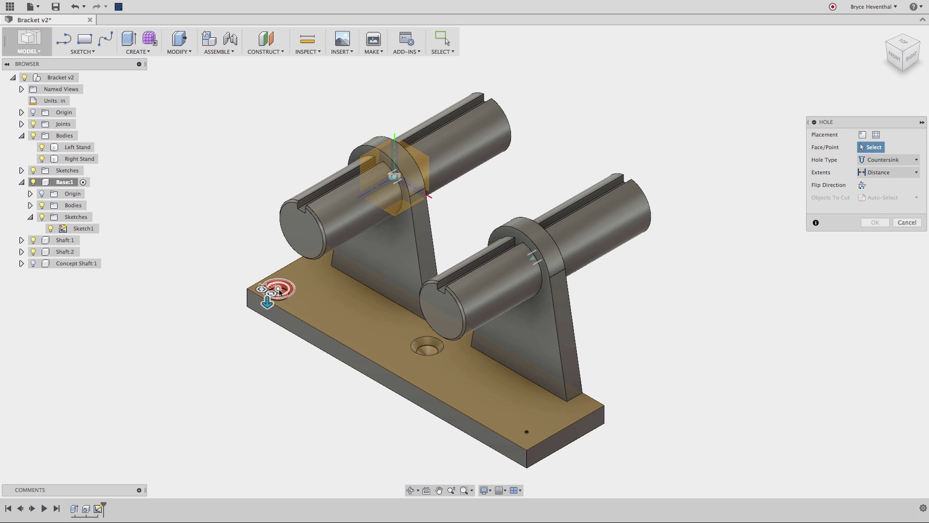
click(527, 432)
key(Return)
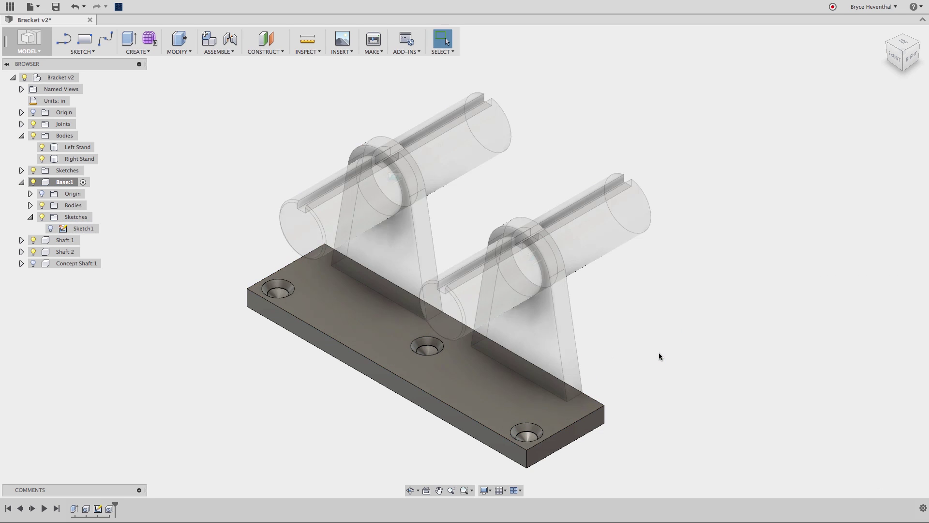
click(84, 77)
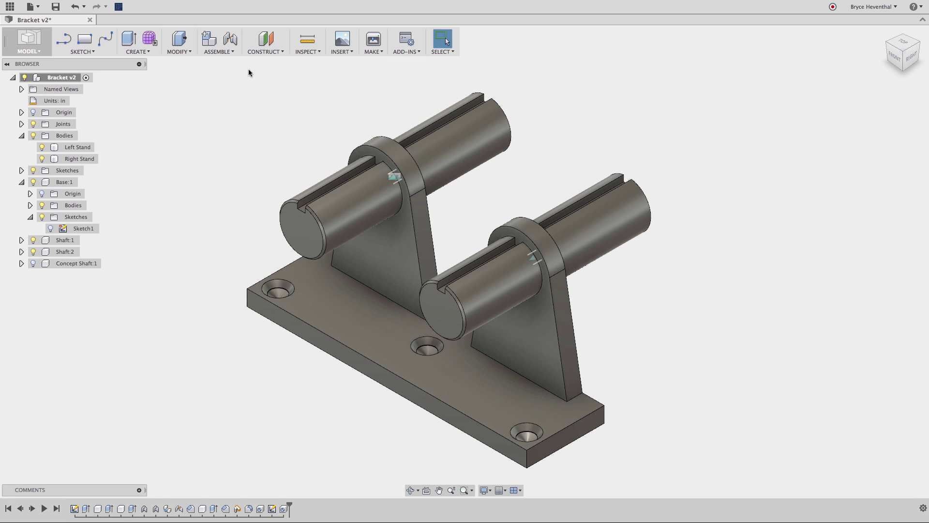
Step: Turn on component colour cycling and fillet the four shaft end edges at 0.05
click(308, 52)
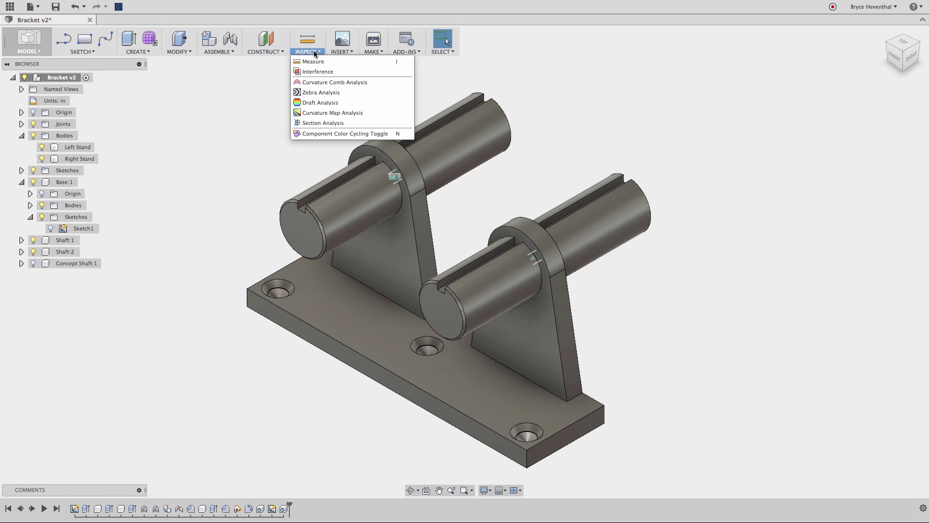
click(320, 134)
click(188, 52)
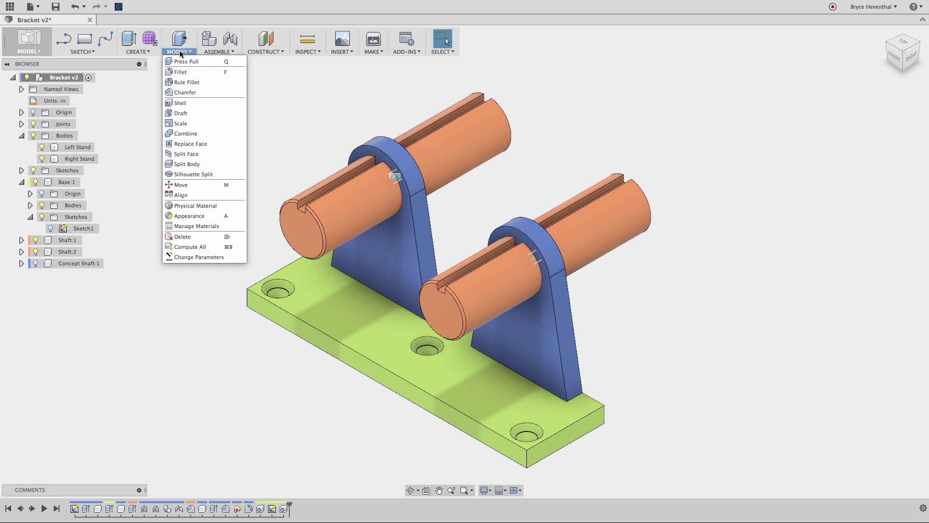
click(182, 71)
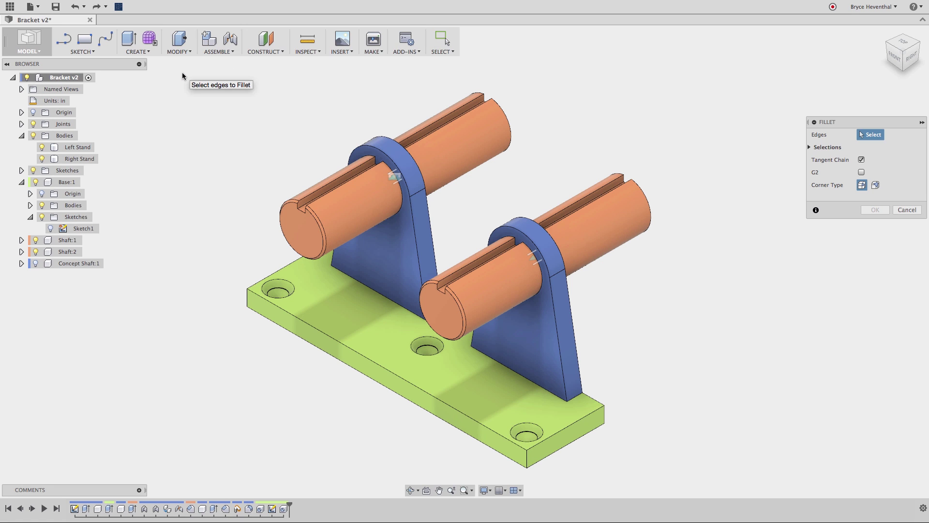
click(566, 428)
click(285, 267)
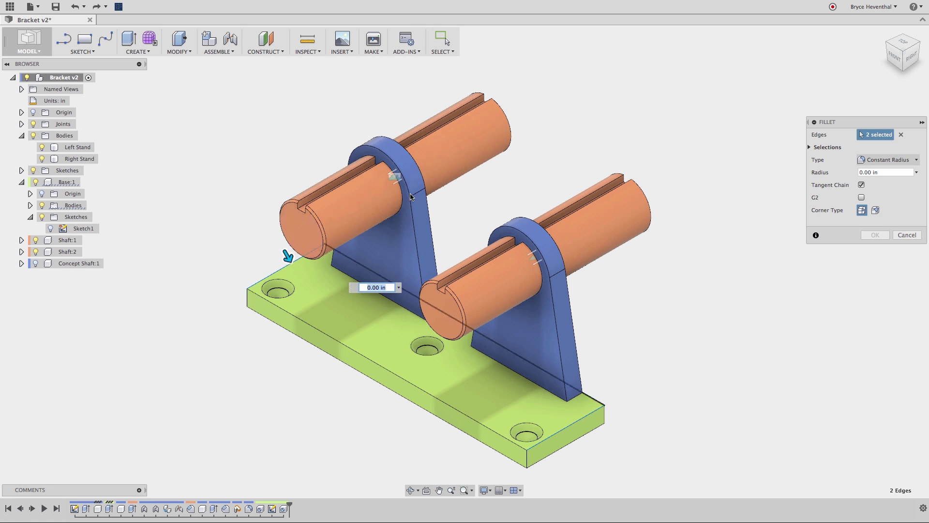
click(504, 128)
click(639, 190)
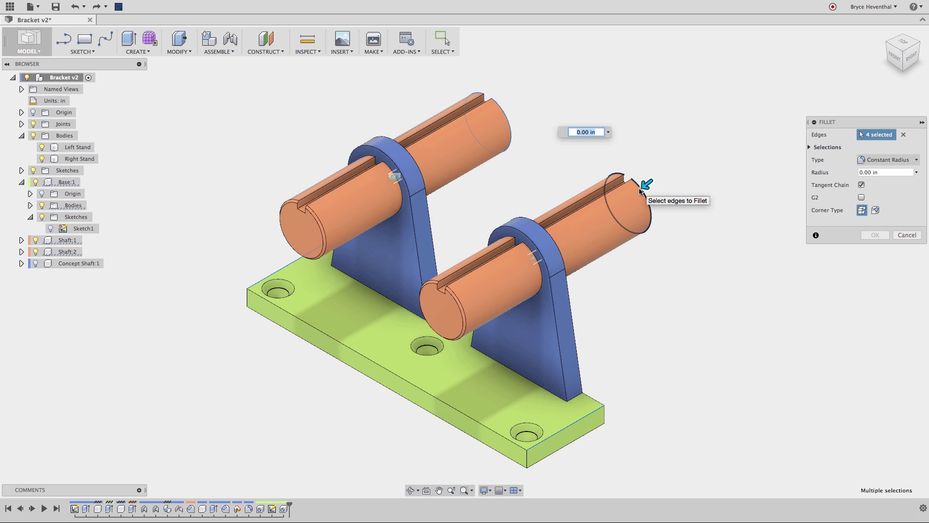
key(BackSpace)
key(Return)
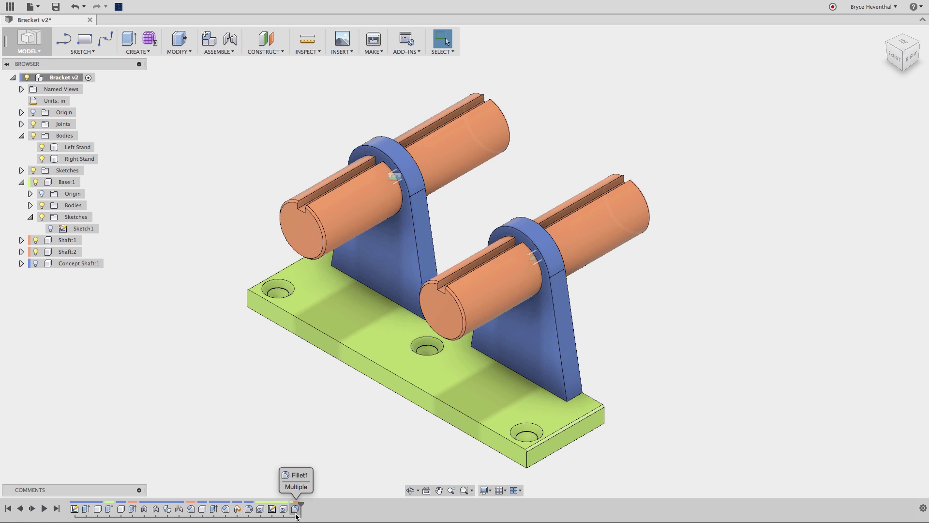
Step: Sketch a small rectangle near one end of the base's bottom face
shift+middle_drag(353, 417, 300, 413)
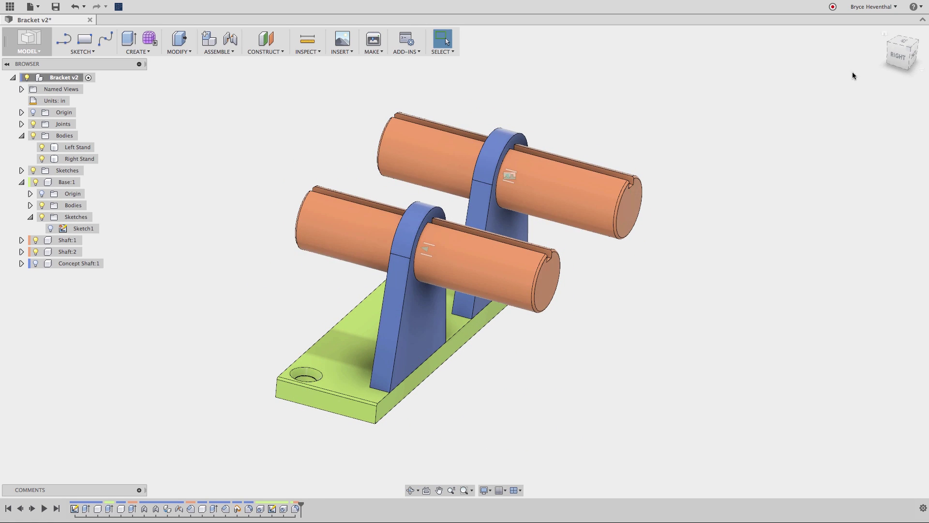
click(885, 34)
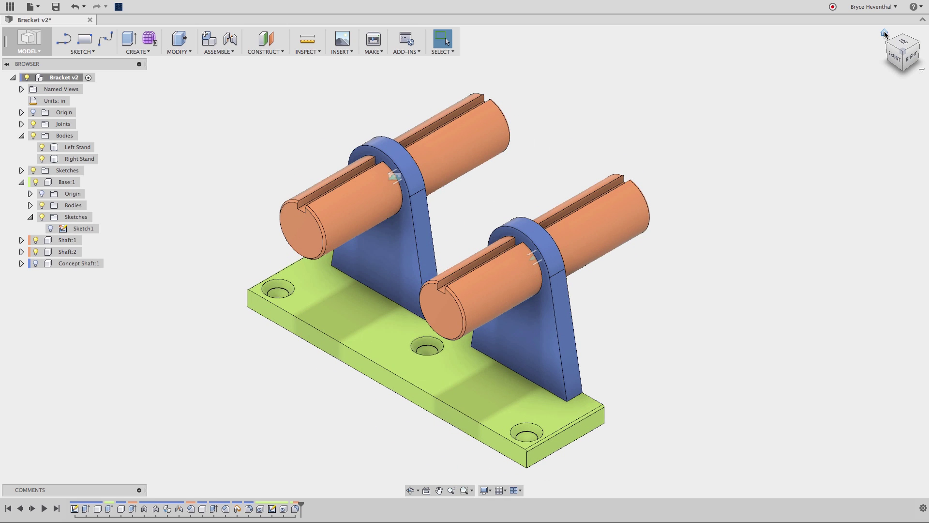
shift+middle_drag(728, 374, 725, 307)
click(514, 233)
right_click(512, 233)
click(508, 286)
click(872, 148)
right_click(742, 120)
click(729, 151)
click(649, 181)
click(675, 217)
Step: Cut the underside rectangle up through the base plate, hiding Shaft:2 briefly to check
right_click(734, 104)
click(745, 129)
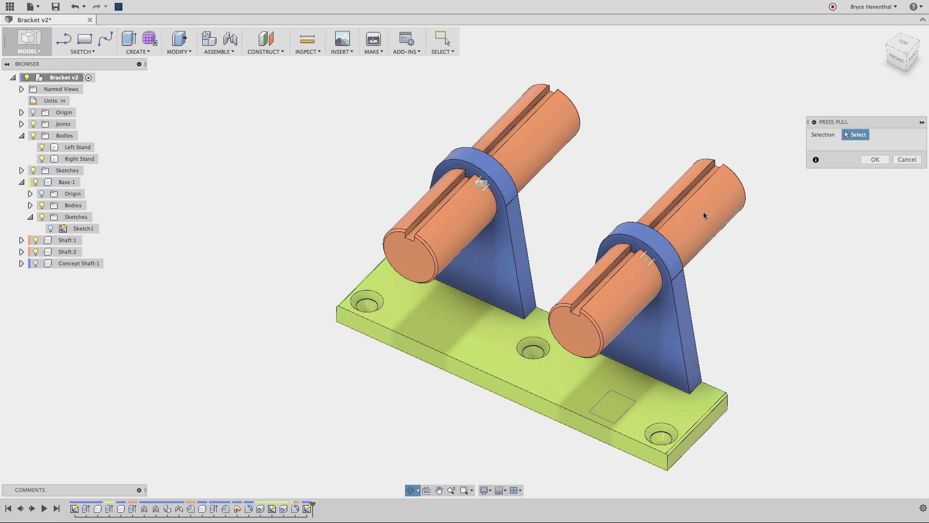
click(621, 414)
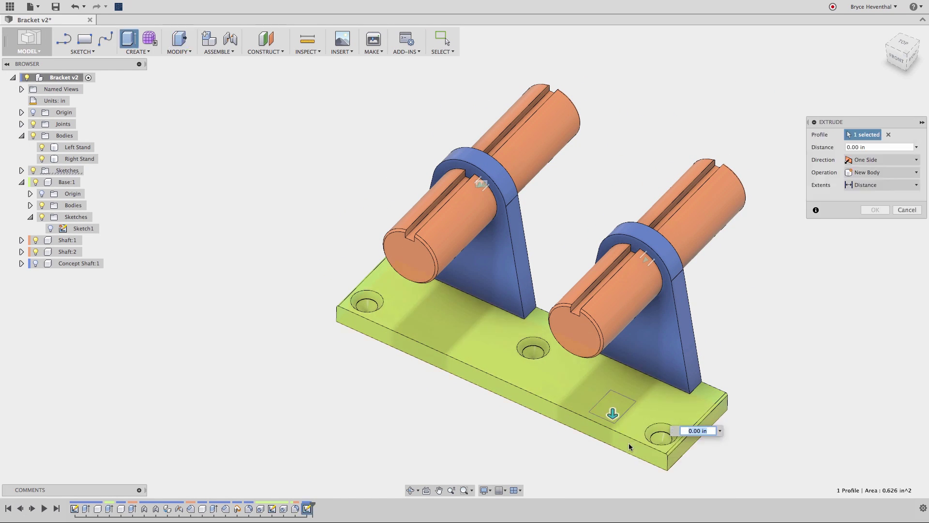
drag(614, 411, 620, 190)
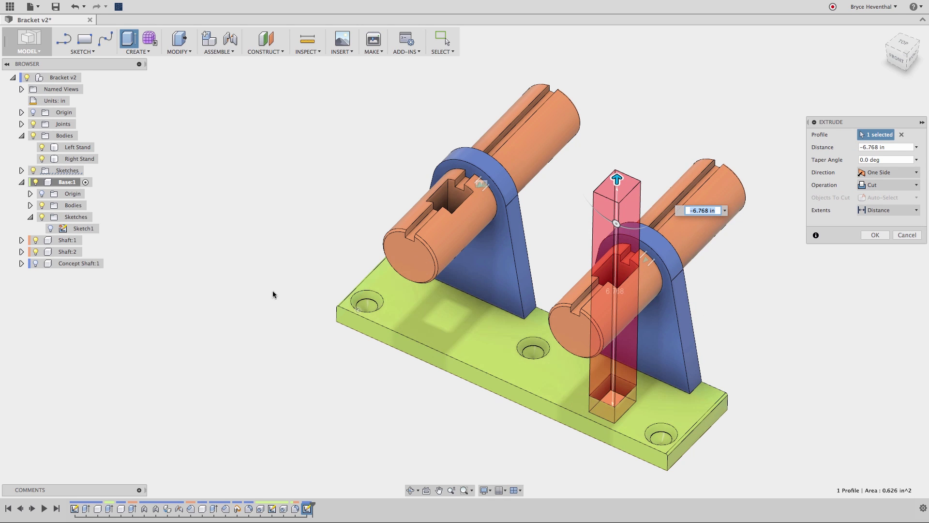
click(36, 252)
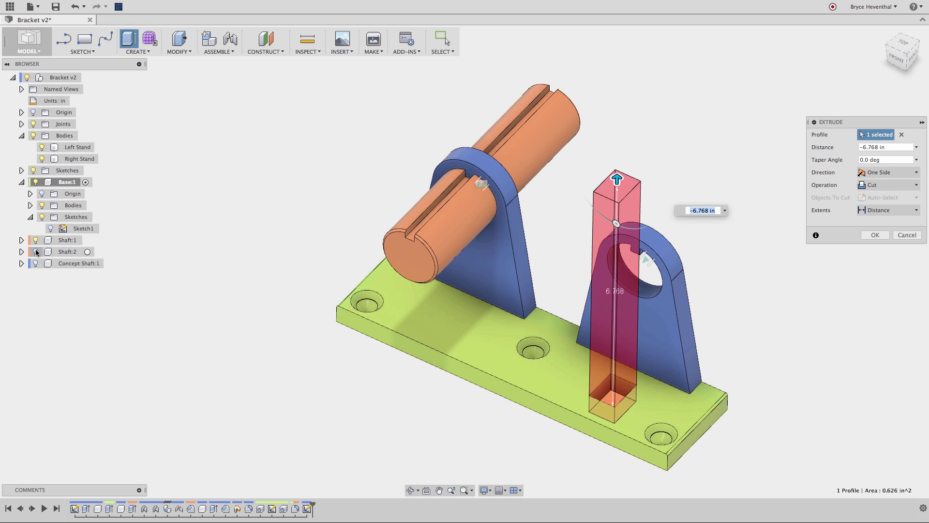
click(866, 236)
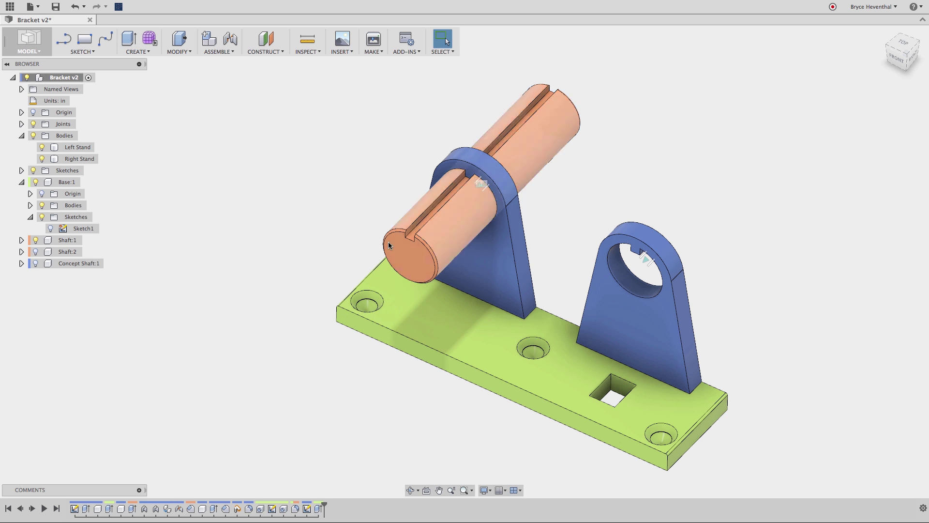
click(35, 252)
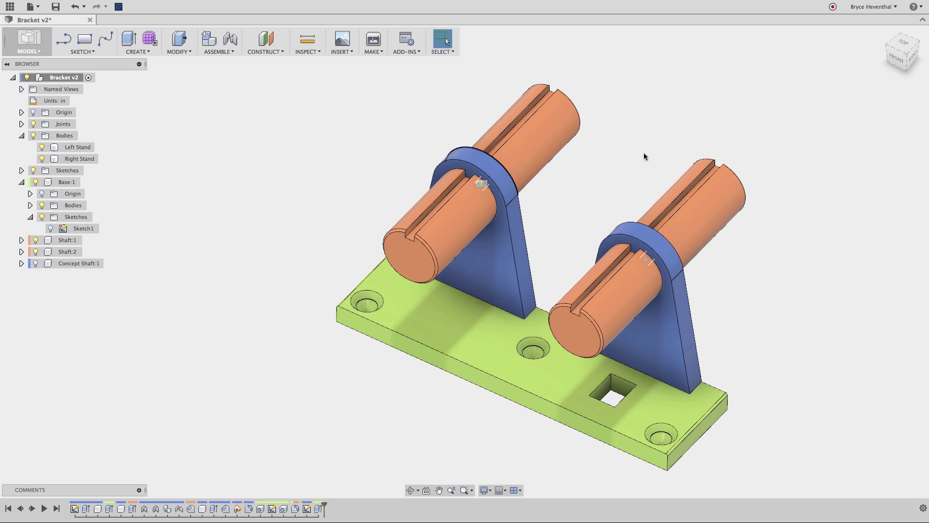
Step: Create components from the selected Right Stand and Left Stand bodies
click(884, 36)
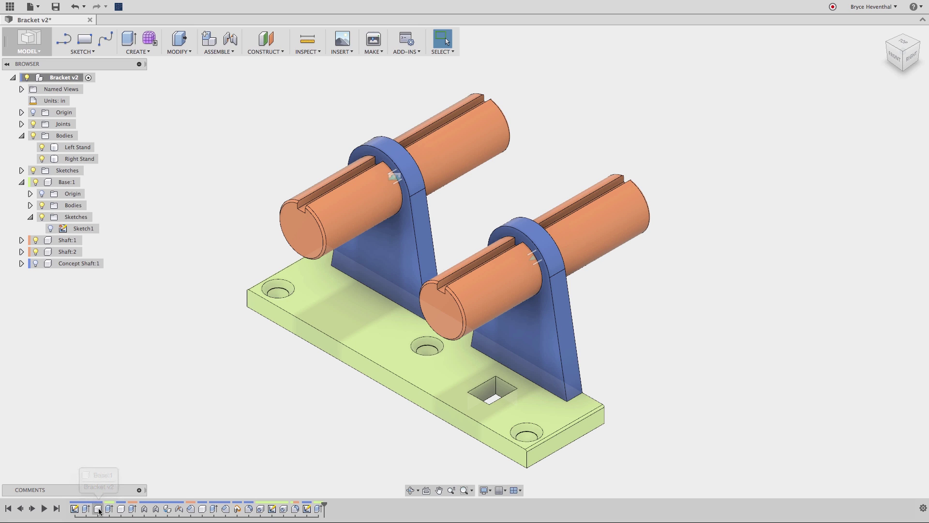
click(99, 511)
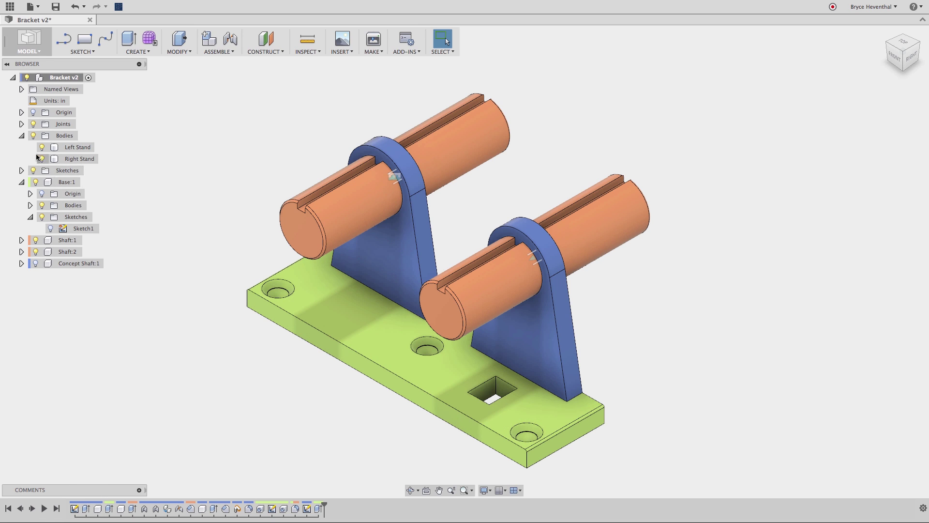
click(72, 160)
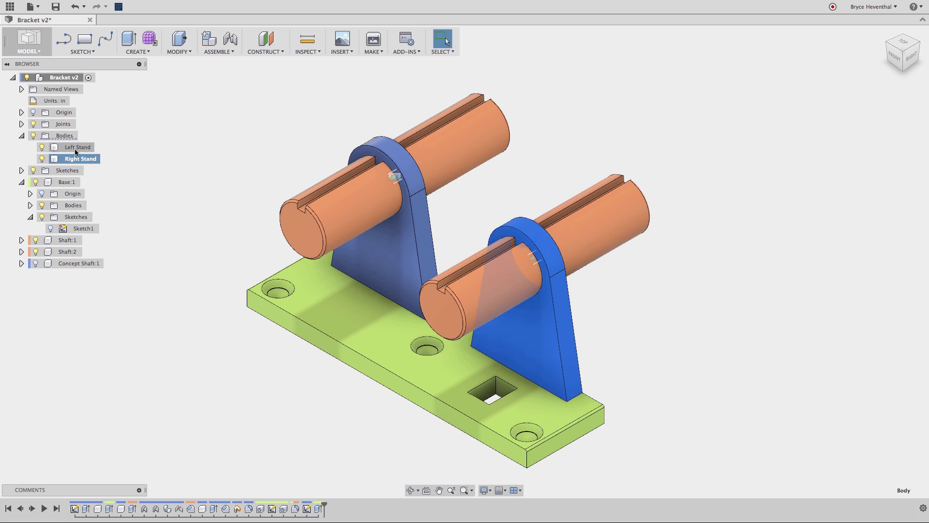
shift+click(75, 146)
right_click(74, 145)
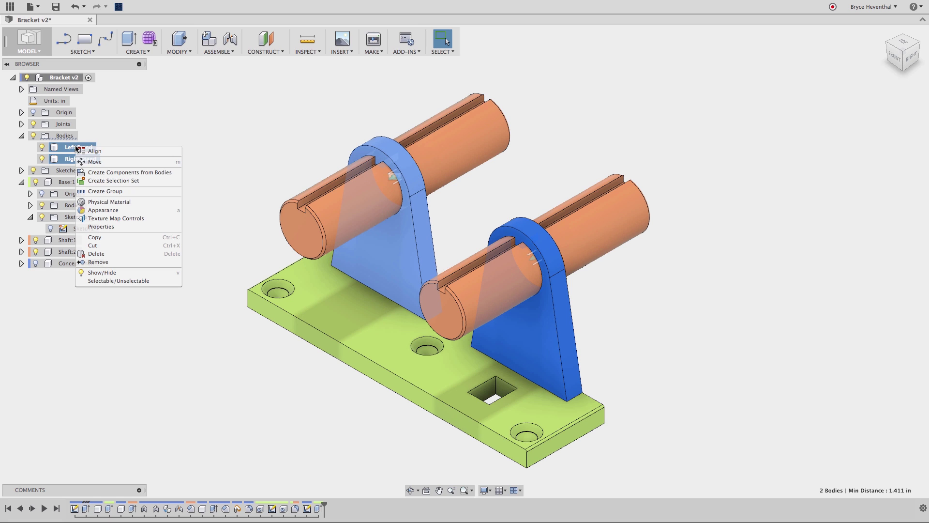
click(96, 173)
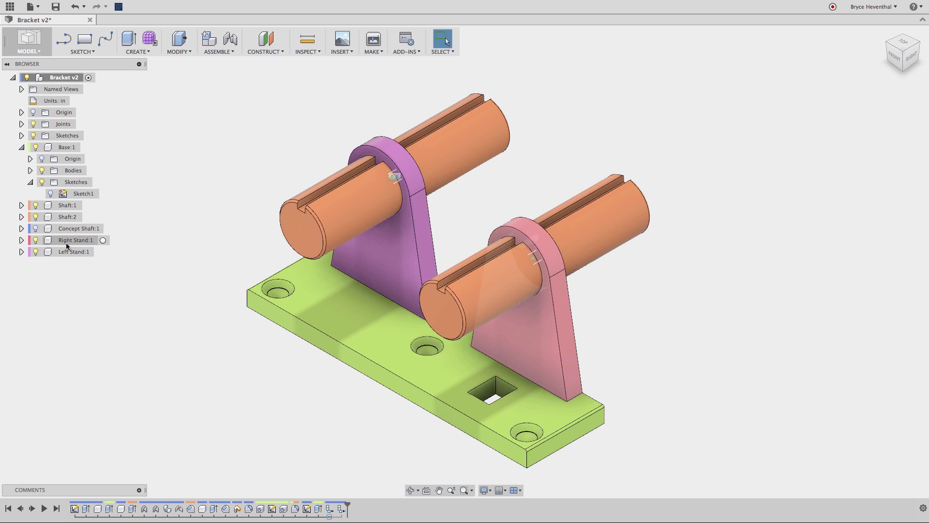
Step: Fillet four stand outline edges at 0.1 in, then activate Right Stand:1
click(179, 52)
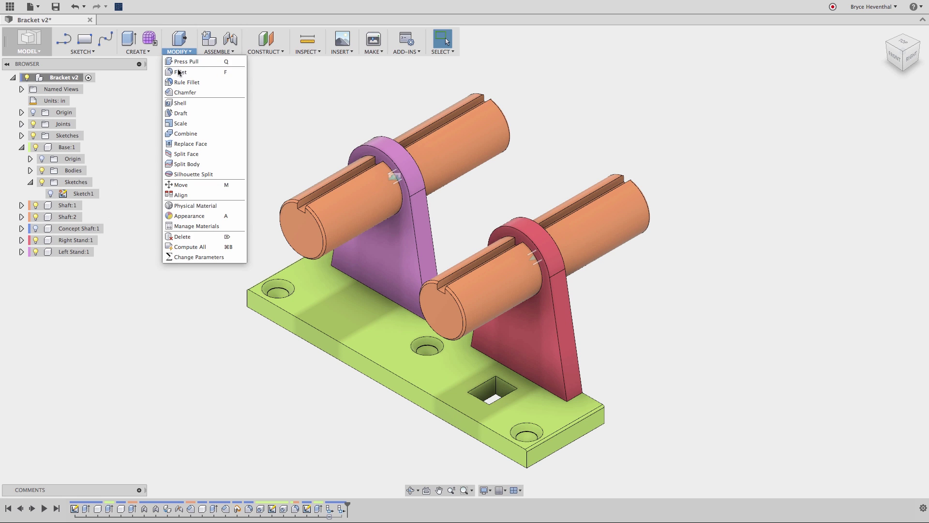
click(178, 72)
click(540, 329)
click(576, 324)
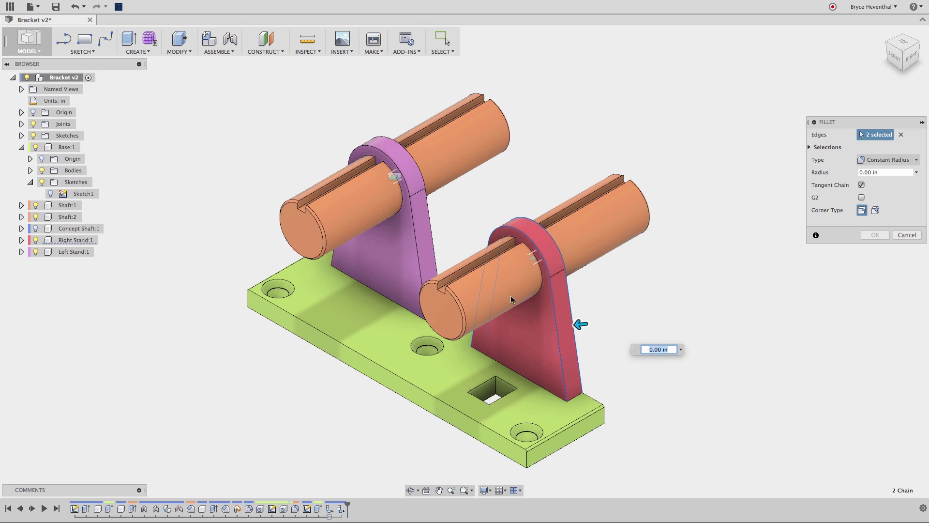
click(419, 262)
click(436, 246)
click(860, 172)
text(0.1)
key(Return)
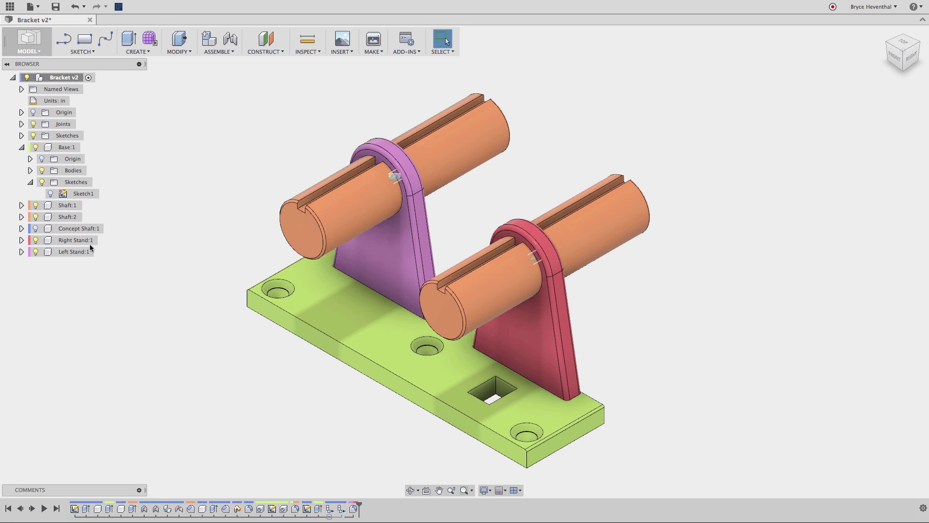
click(104, 241)
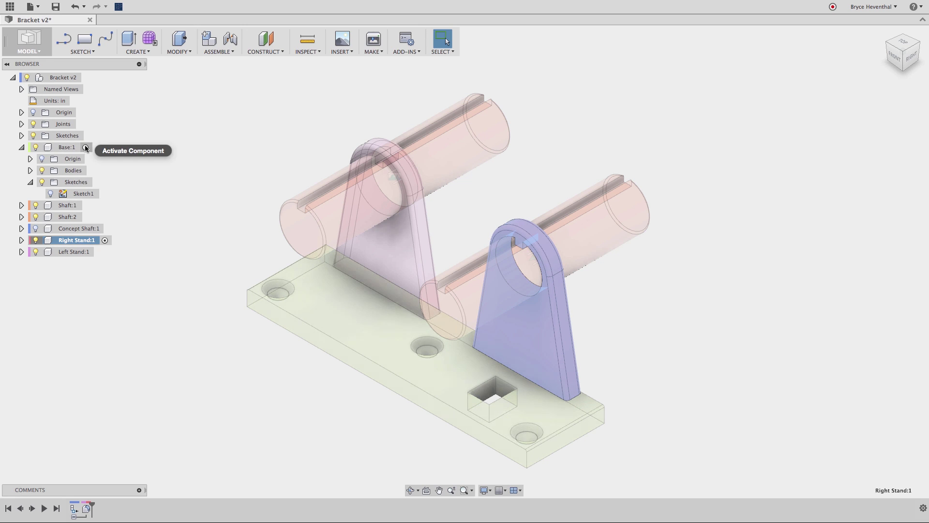
Step: Activate Base:1, then switch back to the top-level Bracket v2 assembly
click(86, 148)
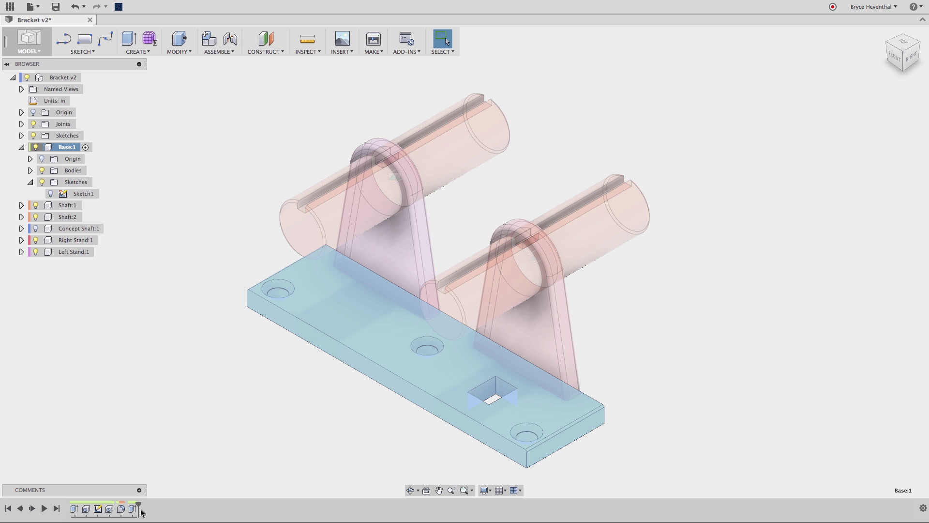
click(88, 77)
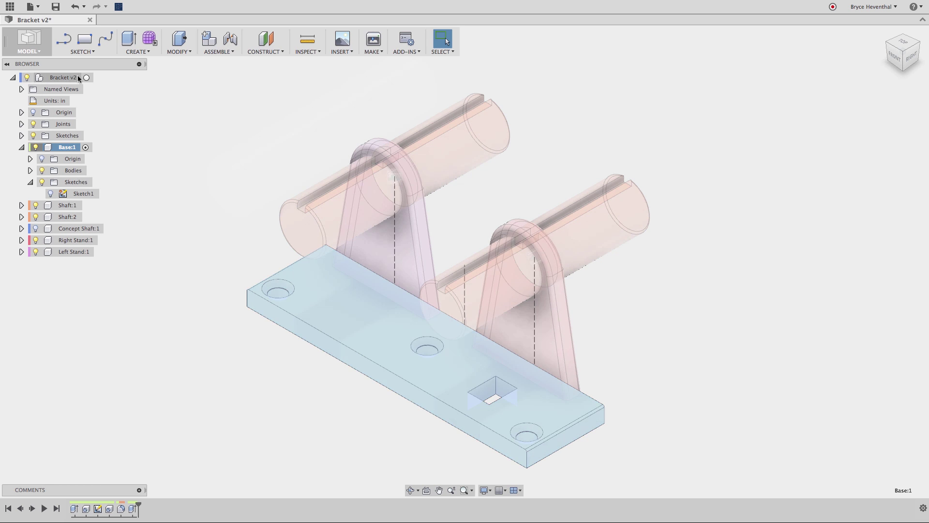
Step: Save a copy of Base:1 as Bracket v2_Base and show the Data Panel
right_click(61, 147)
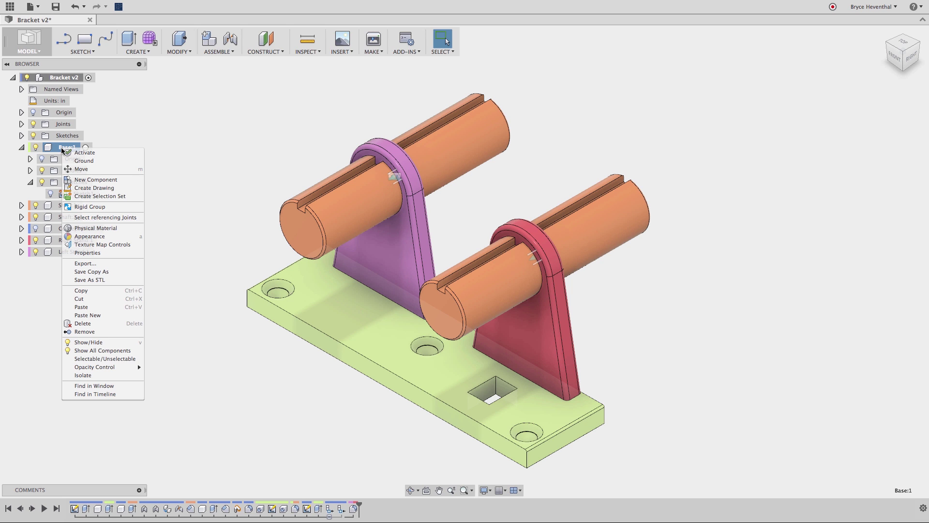
click(83, 271)
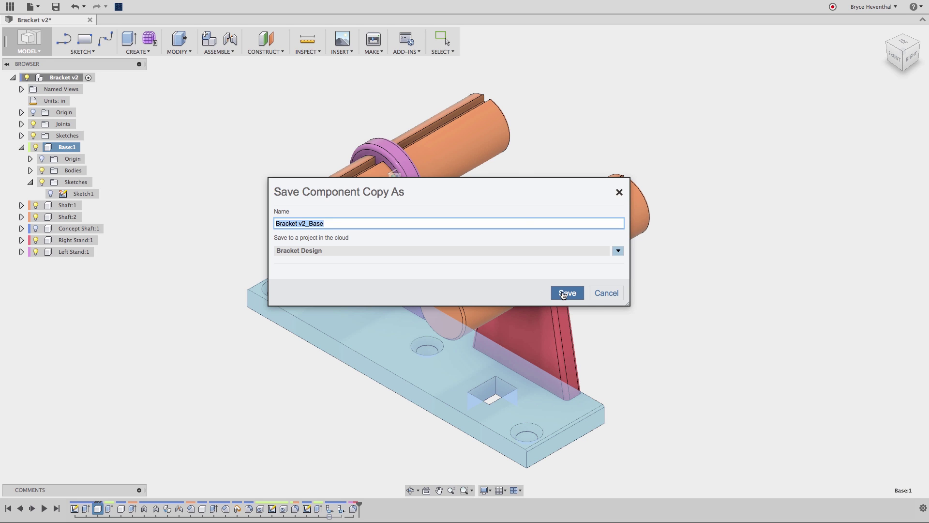
click(564, 294)
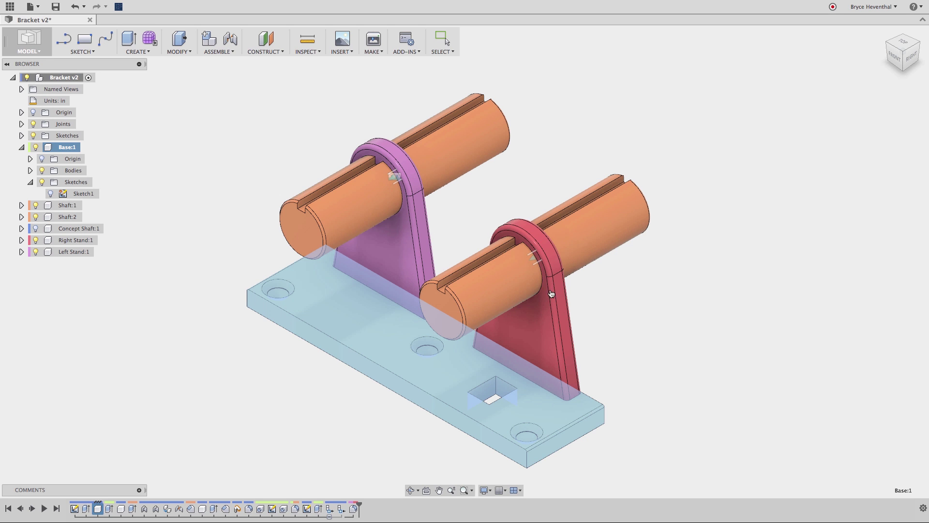
click(9, 8)
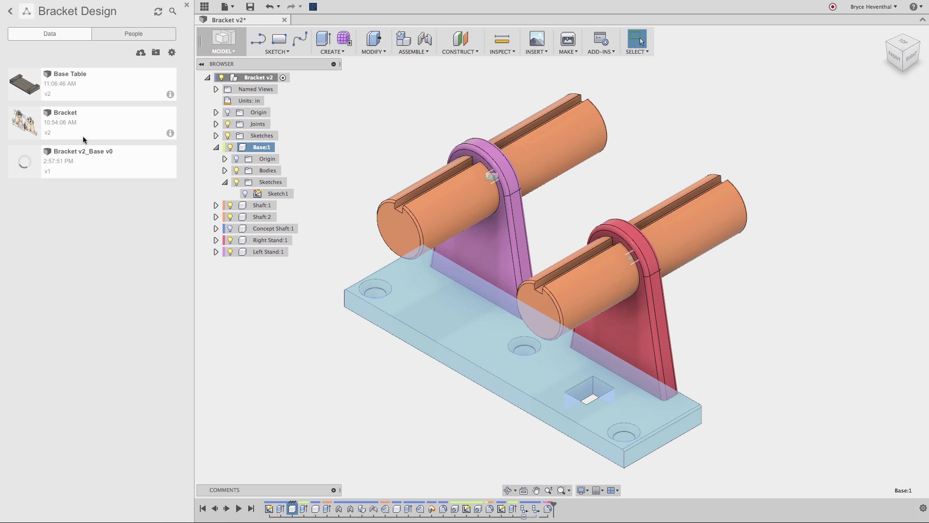
Step: Open Bracket v2_Base, review its sketch, extrude and hole features, then return to Bracket v2
double_click(99, 165)
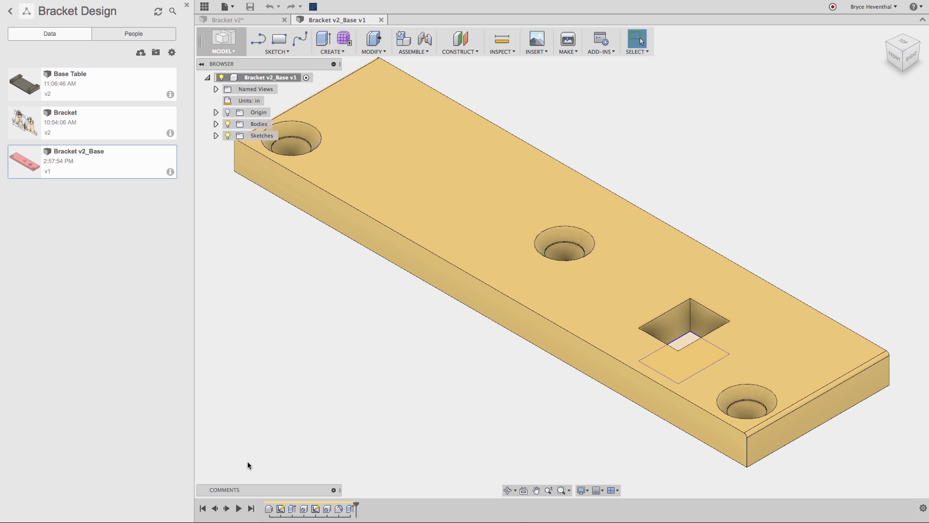
click(281, 508)
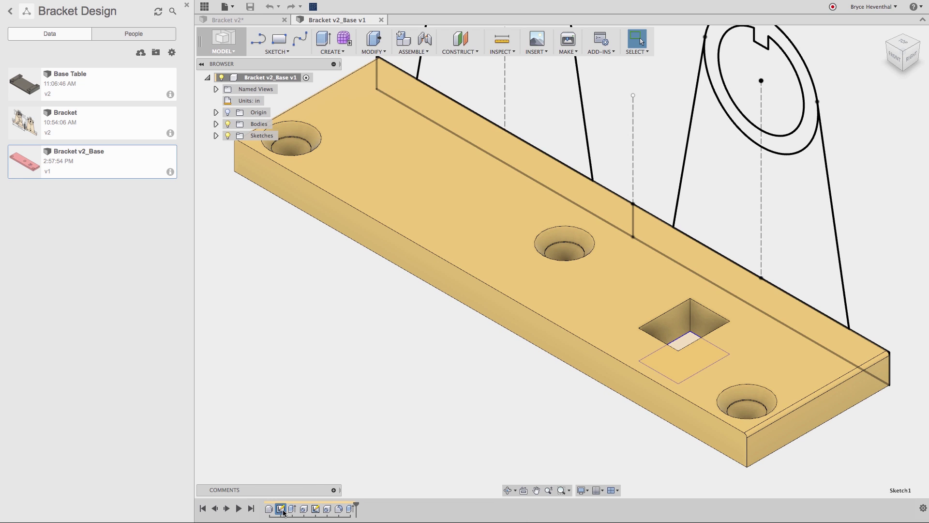
click(293, 510)
click(305, 510)
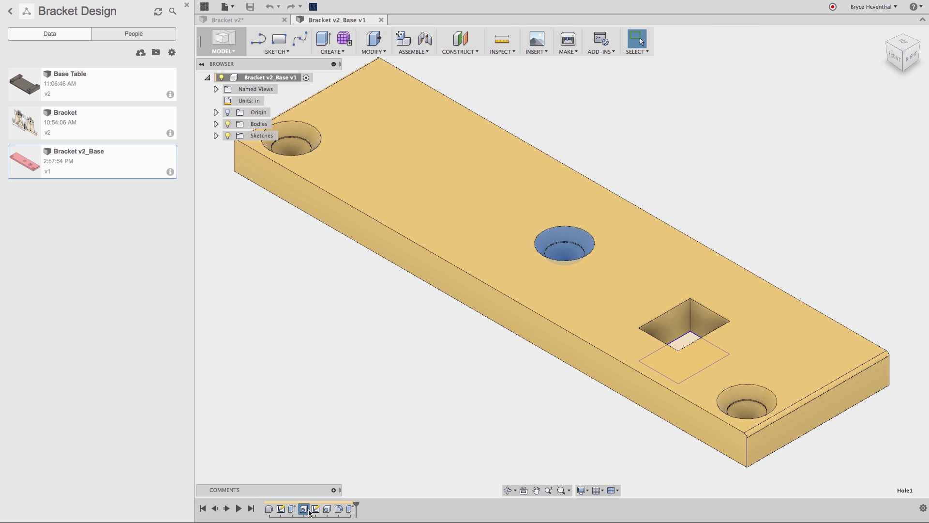
click(316, 509)
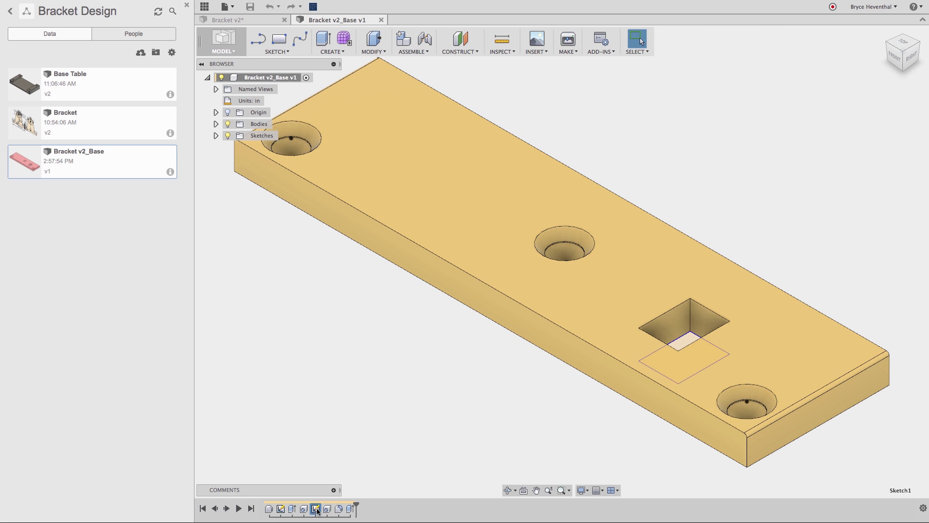
click(216, 136)
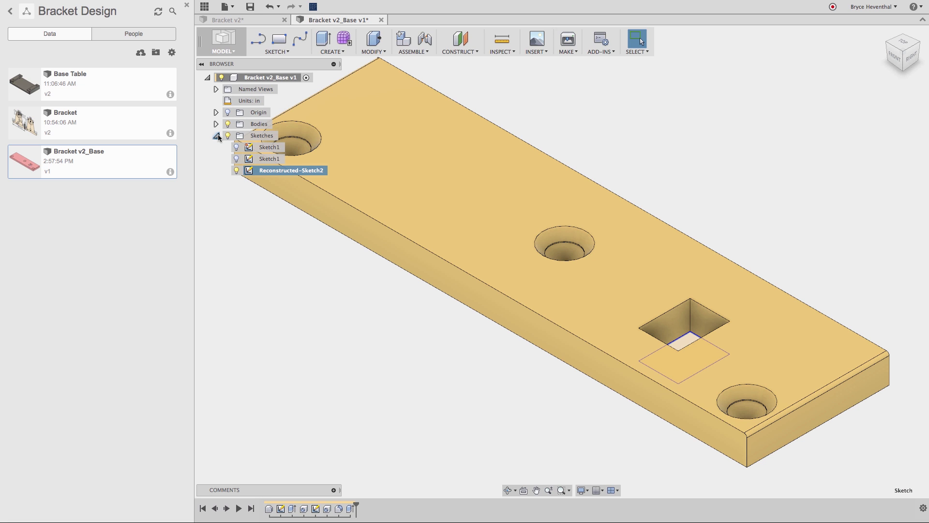
click(217, 135)
click(226, 20)
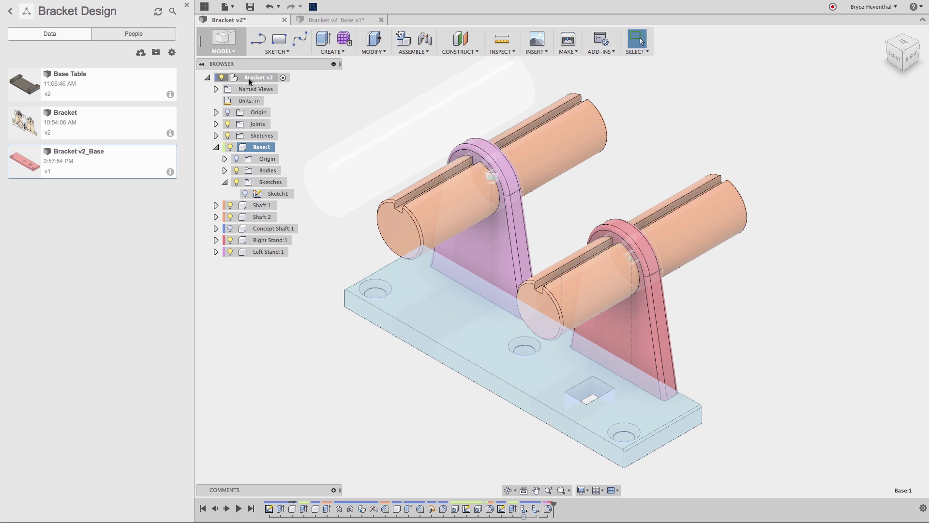
Step: Insert the Base Table design into the top-level assembly and accept its placement
click(283, 78)
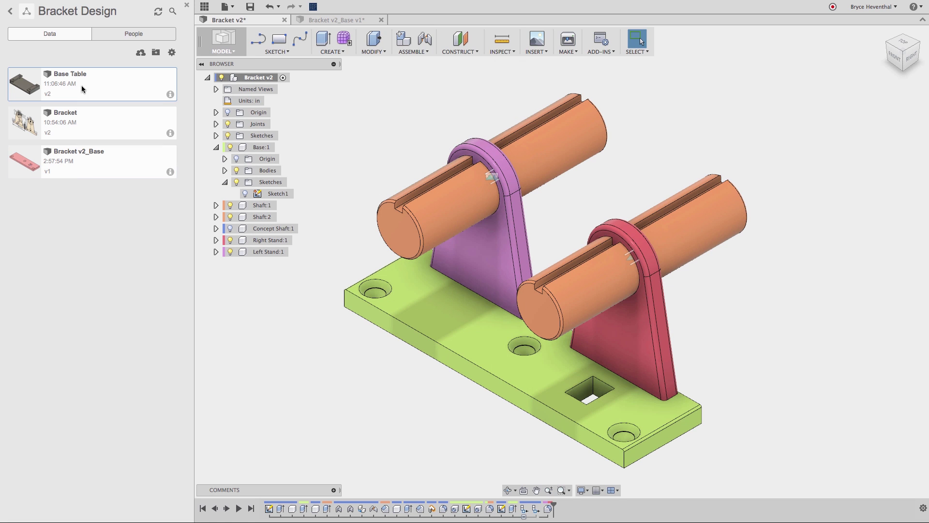
right_click(85, 90)
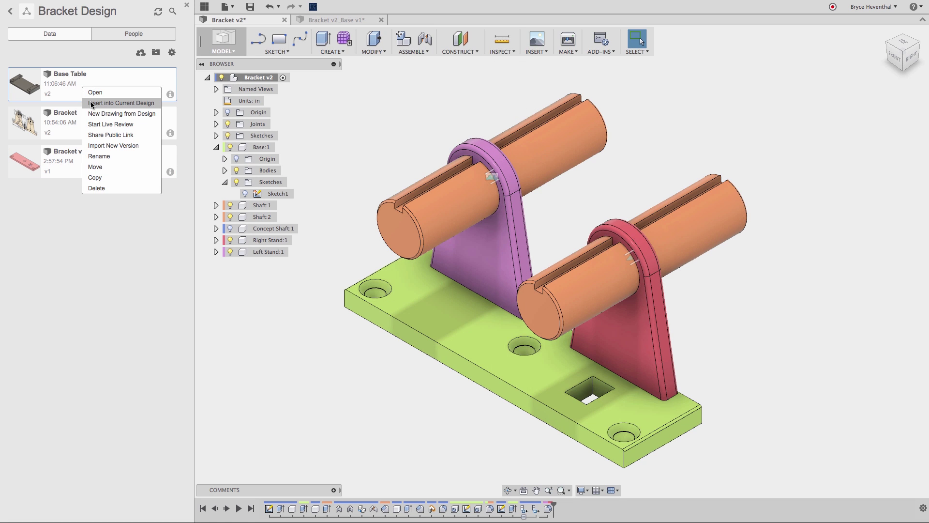
click(92, 103)
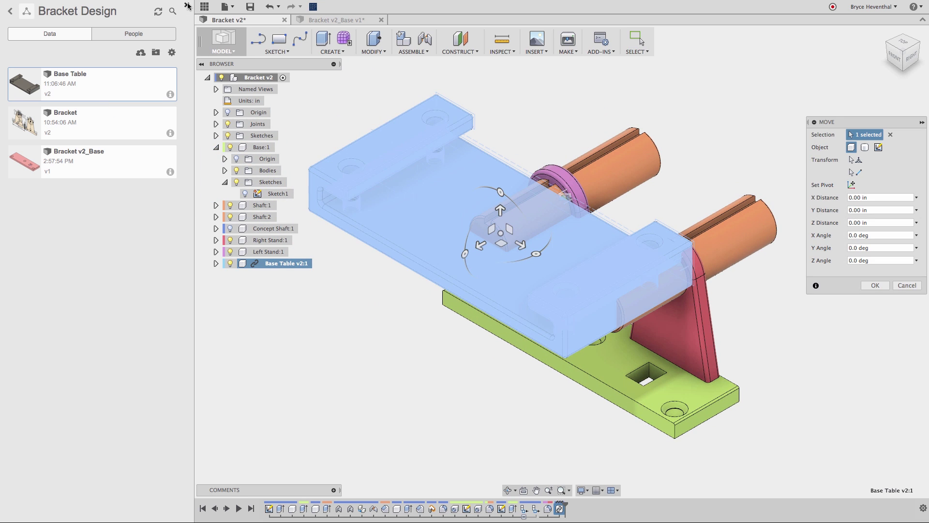
click(187, 6)
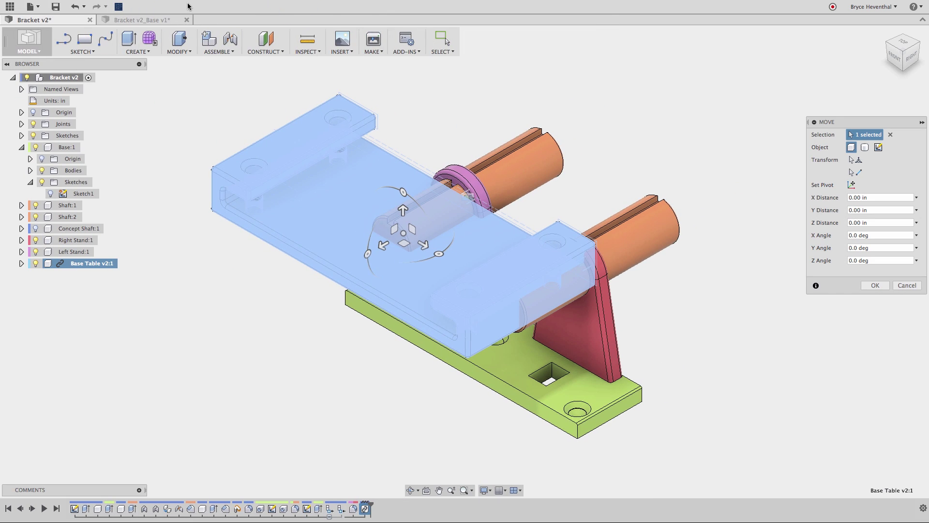
click(875, 285)
Step: Add a Rigid joint fixing the Base Table beneath the green base
click(229, 52)
click(231, 79)
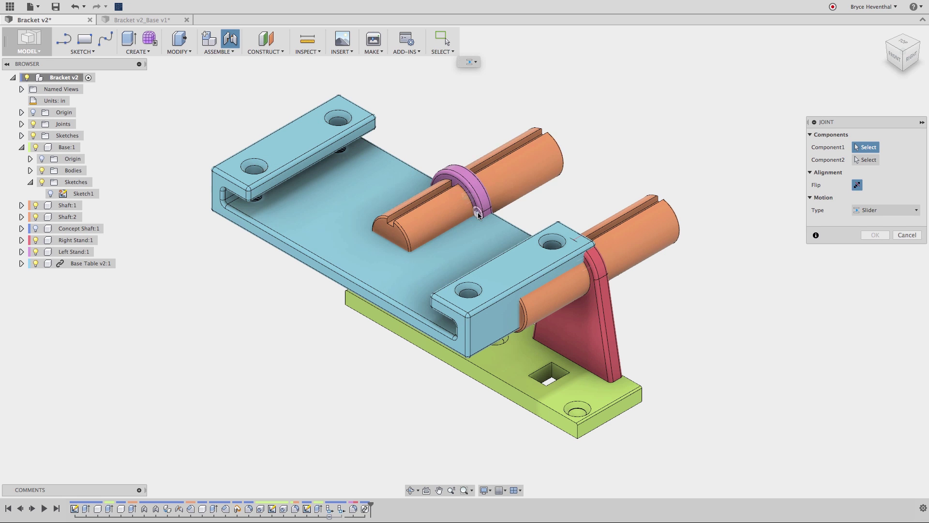
click(410, 250)
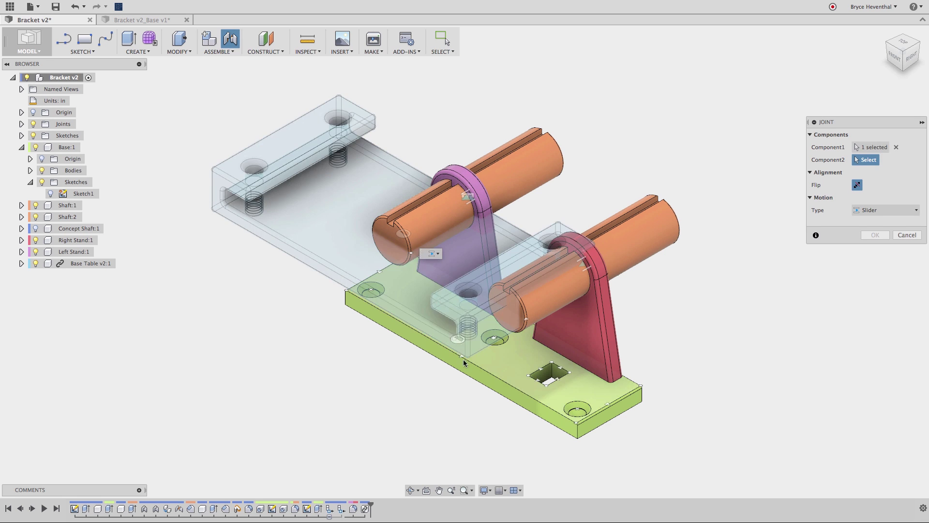
shift+middle_drag(410, 250, 472, 338)
click(492, 326)
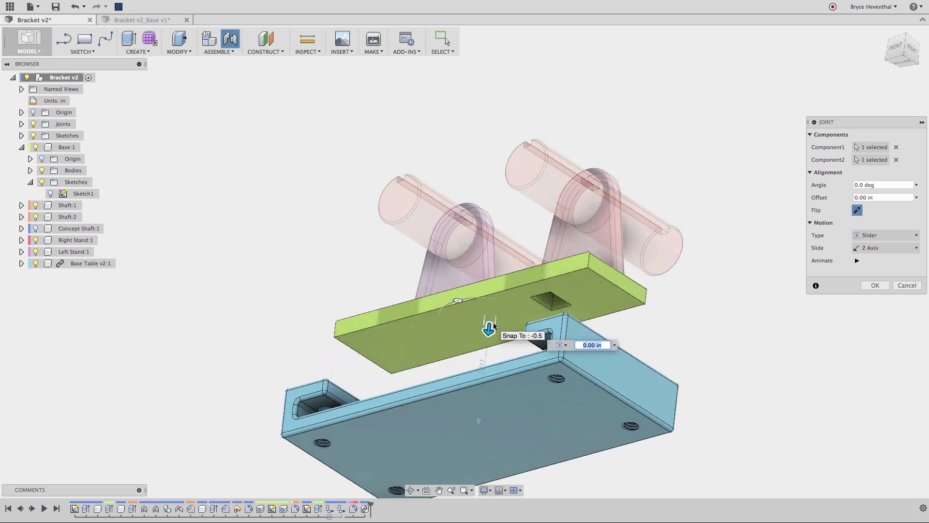
click(885, 236)
click(866, 245)
click(872, 273)
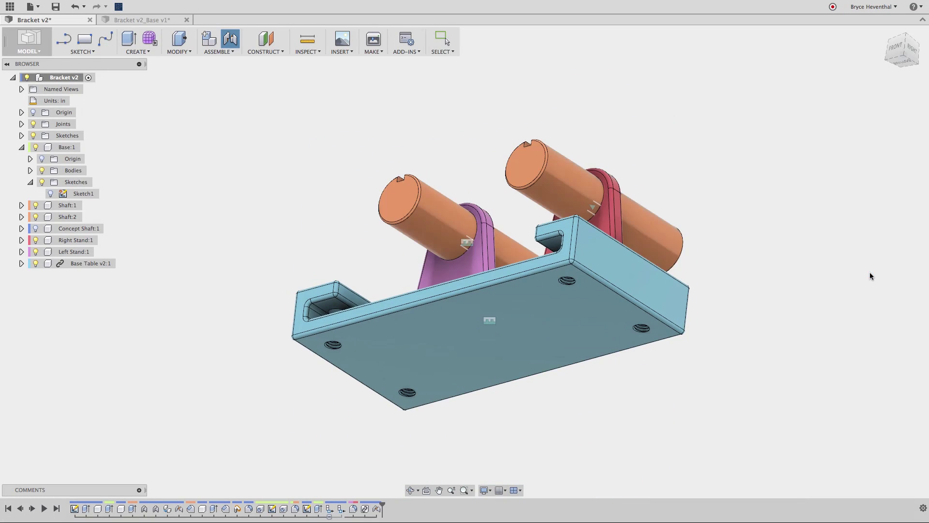
Step: Return to the Home view and nest Base Table v2:1 inside the Base:1 component
click(884, 35)
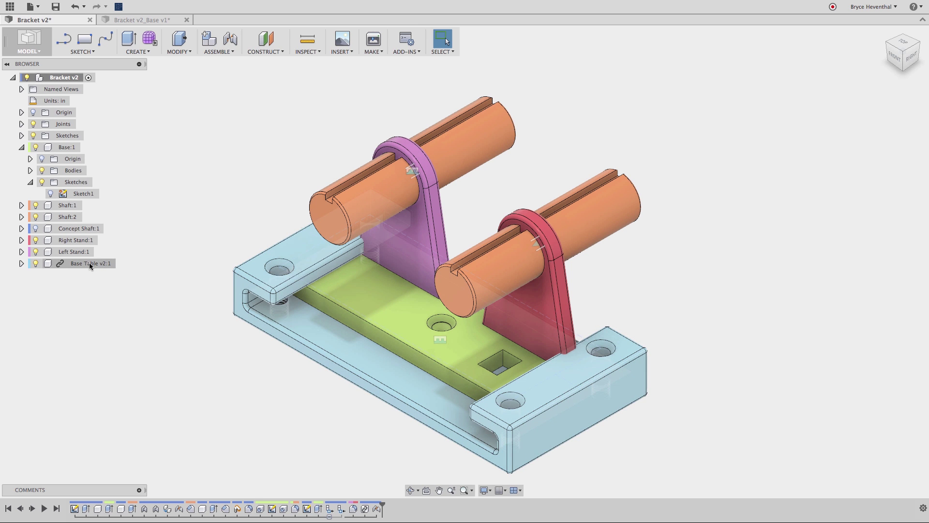
drag(89, 262, 67, 148)
click(87, 219)
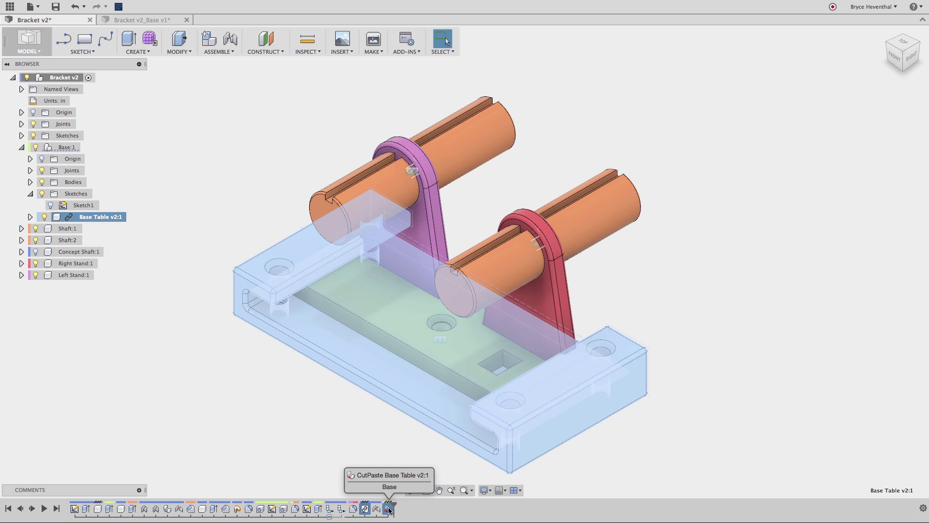
Step: Create a new component named 'Housing' in a blank design
click(384, 470)
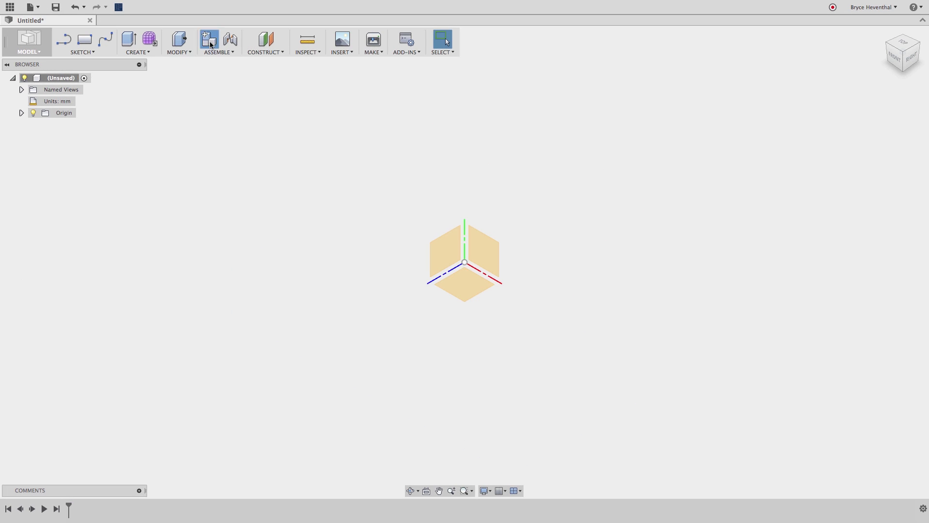
click(209, 38)
double_click(869, 160)
text(Housing)
click(875, 211)
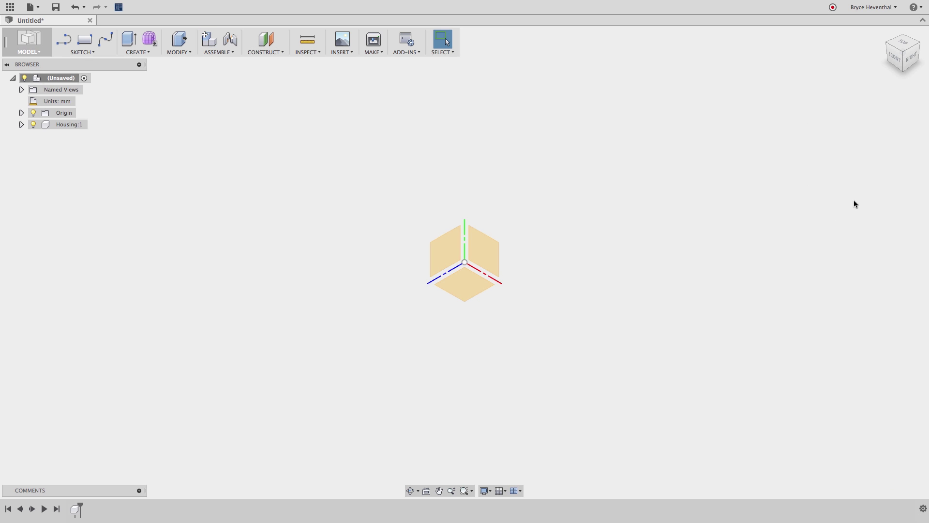
Step: Create a 'Shaft' component, then make the bracket's two stand bodies separate components
click(210, 39)
double_click(870, 161)
text(Shaft)
key(Return)
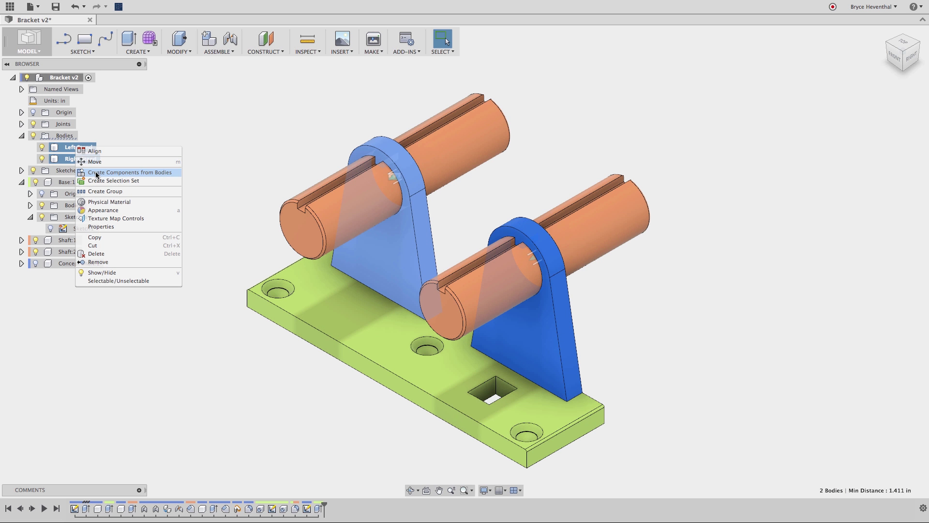
click(96, 173)
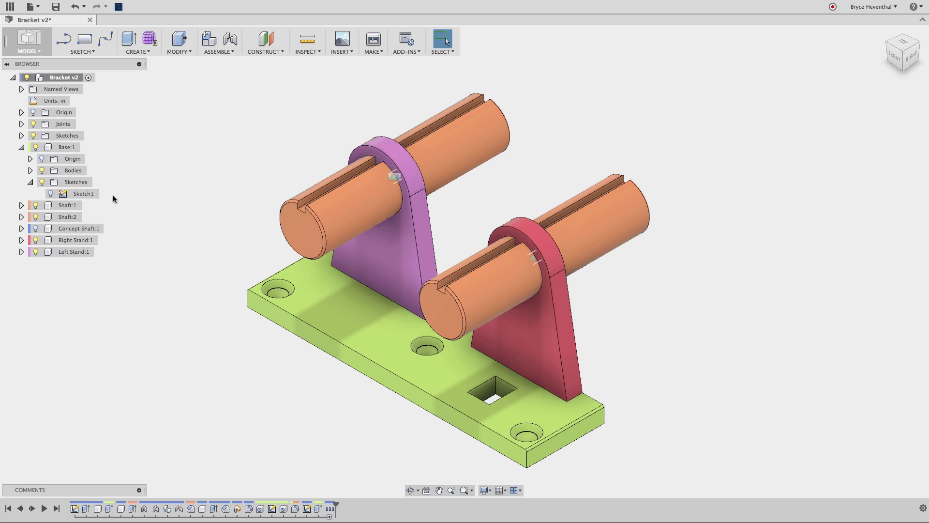